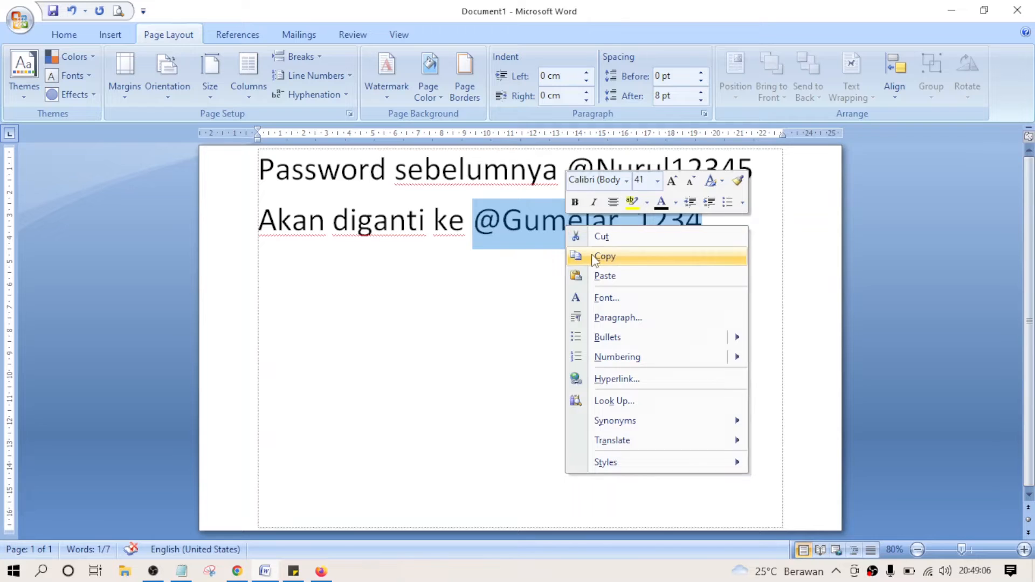
Step: Copy the new password from the Word document and paste it into the edited account's Password field in Chrome
left_click(579, 257)
left_click(240, 573)
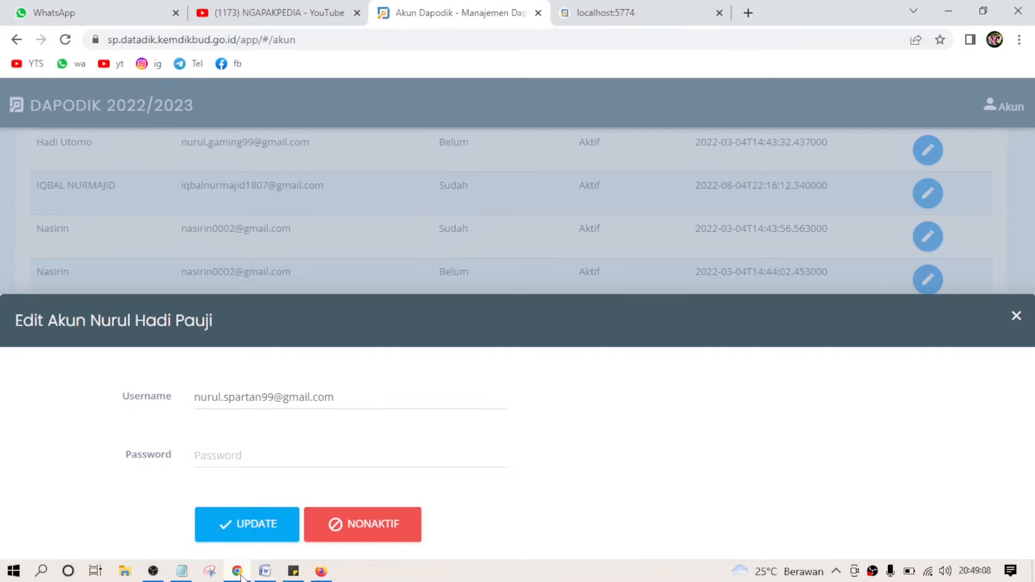
left_click(257, 454)
right_click(257, 454)
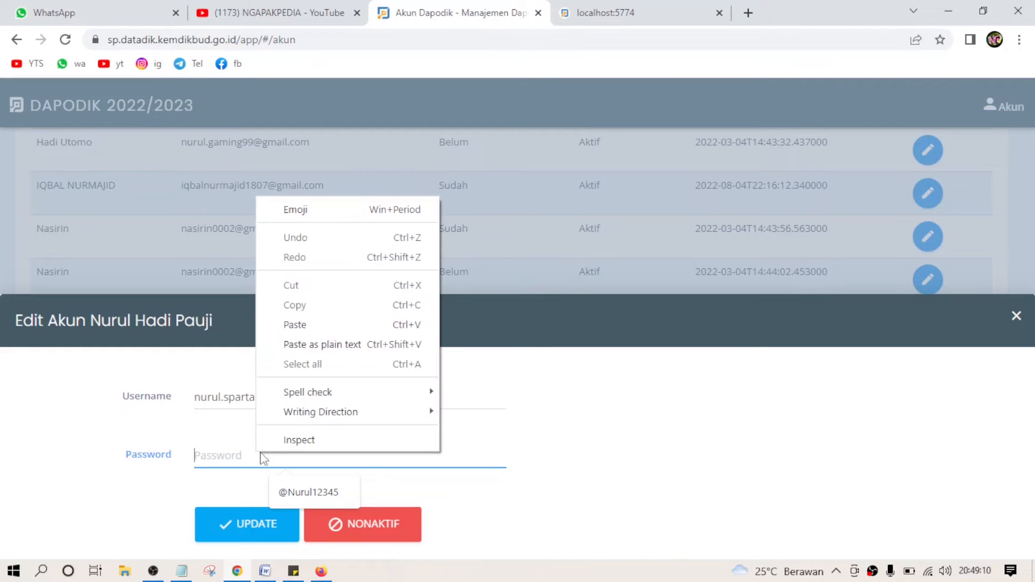
left_click(313, 325)
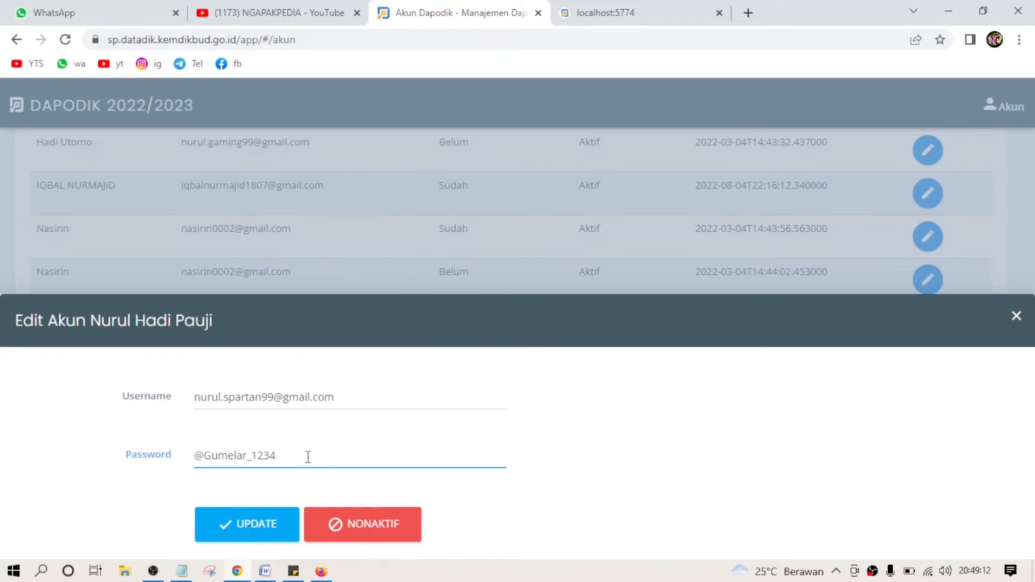
Step: Update the user account with the new password and acknowledge the save
left_click(269, 526)
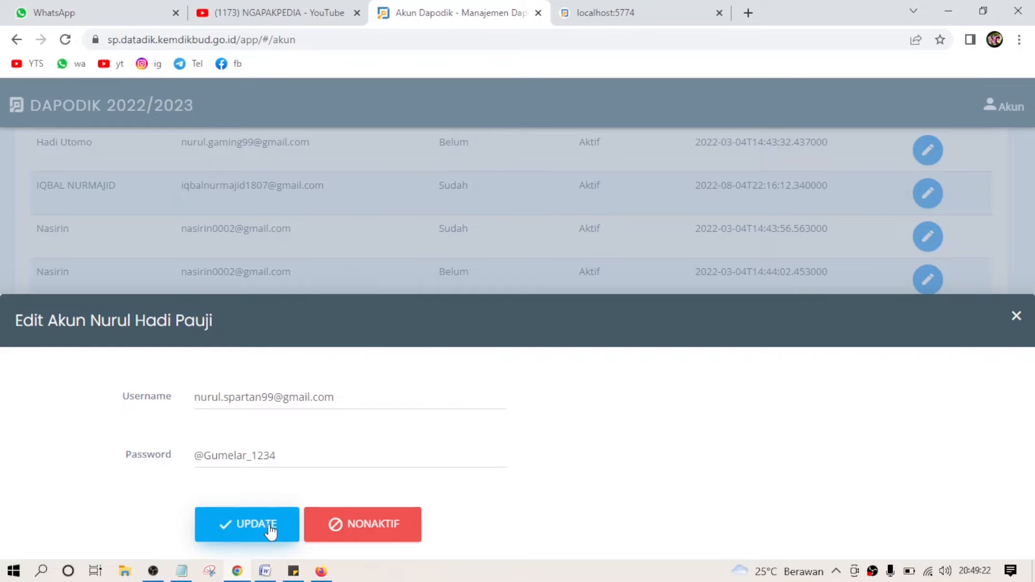
left_click(269, 525)
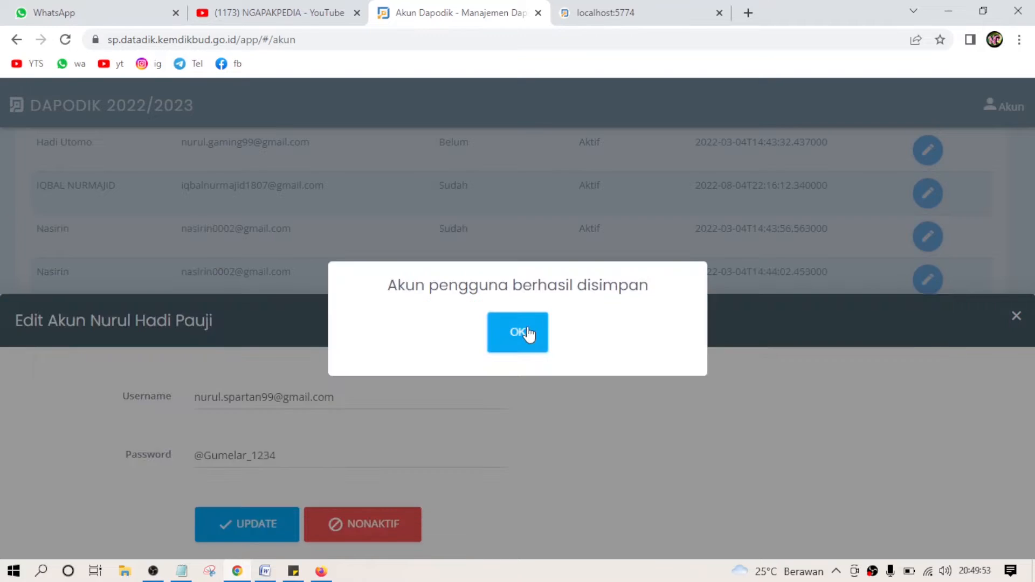
left_click(530, 331)
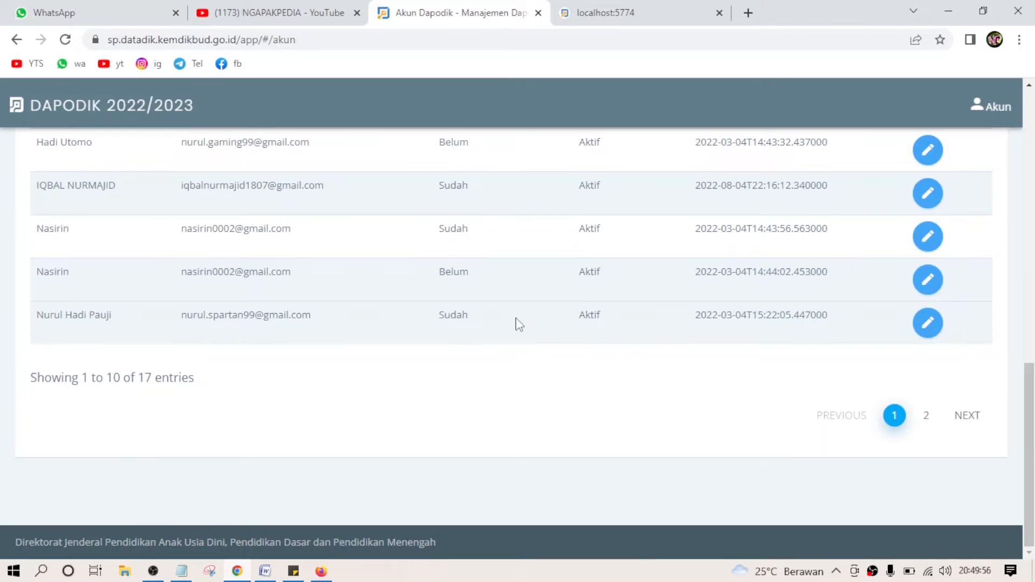
Step: Search for "ptk datadik" in a new browser tab and open the PTK Datadik site's SSO login form
left_click(748, 13)
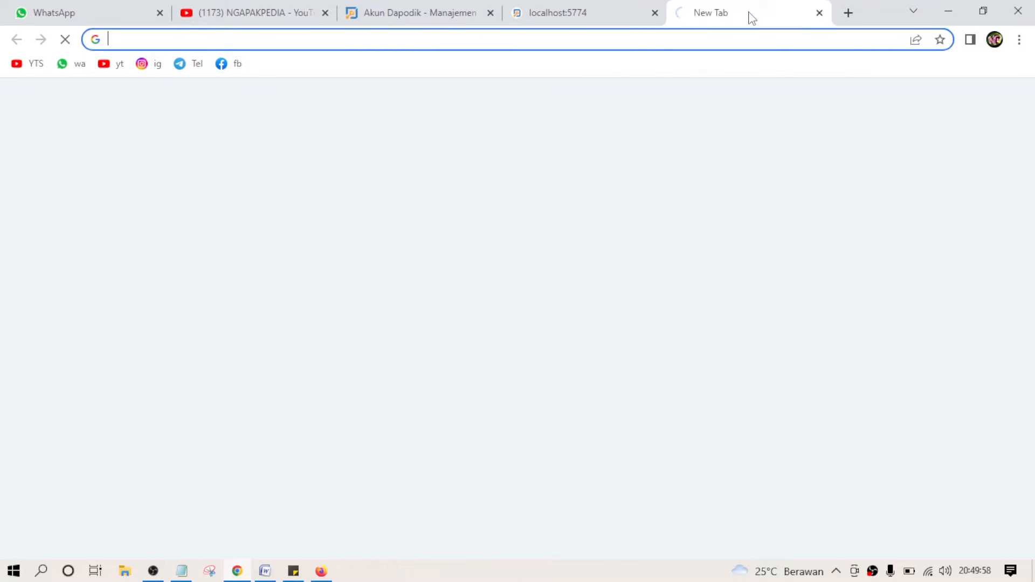
type("ptk")
key("Return")
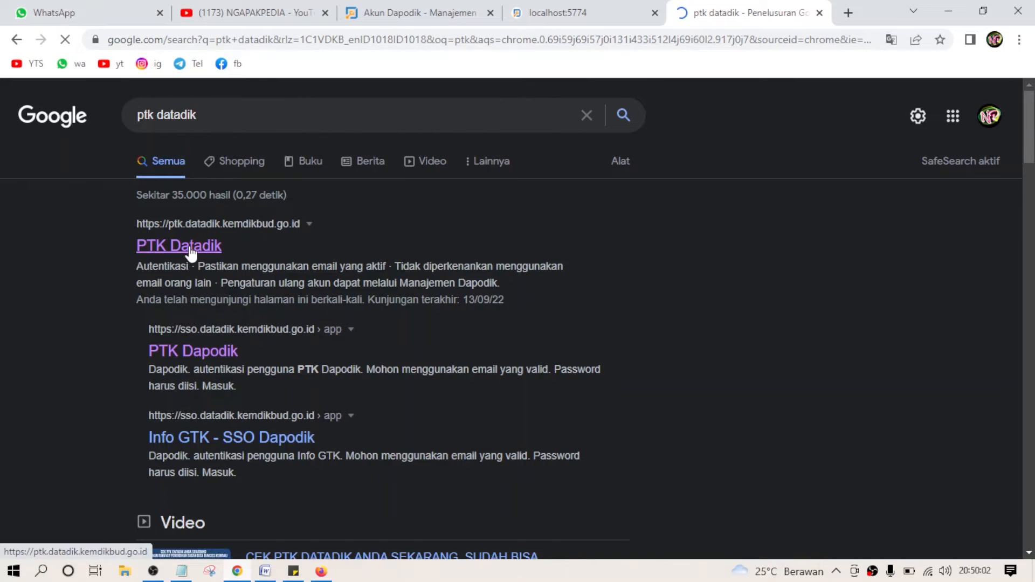
left_click(193, 246)
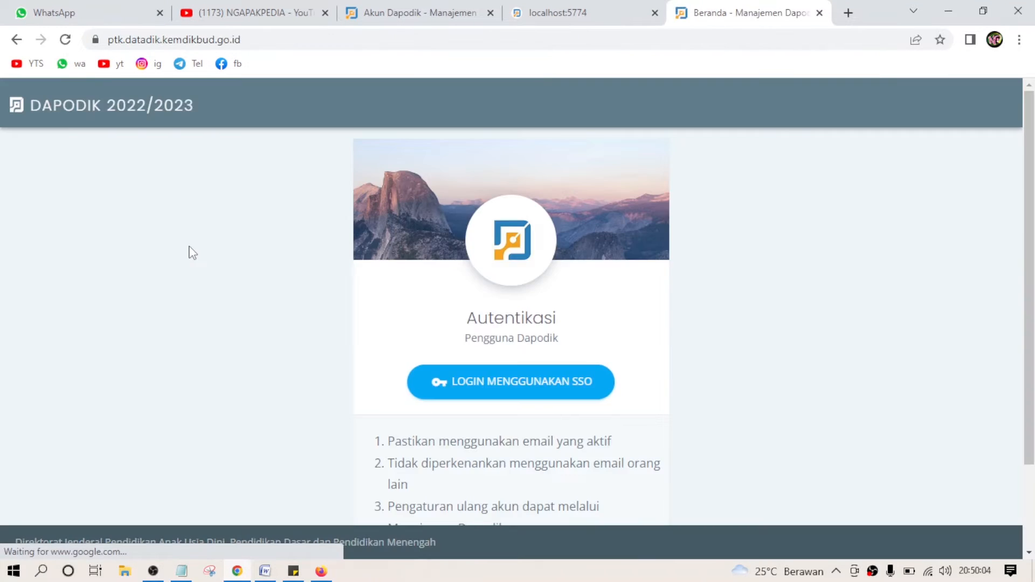
left_click(516, 382)
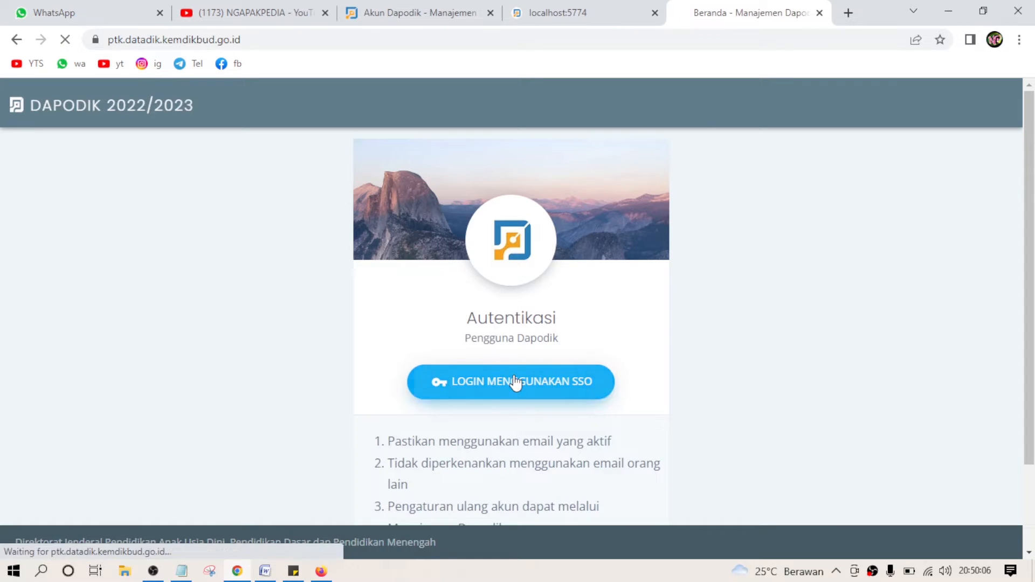
Step: Sign in to PTK Dapodik with the copied new password in the password field and update the browser's saved password
left_click(498, 335)
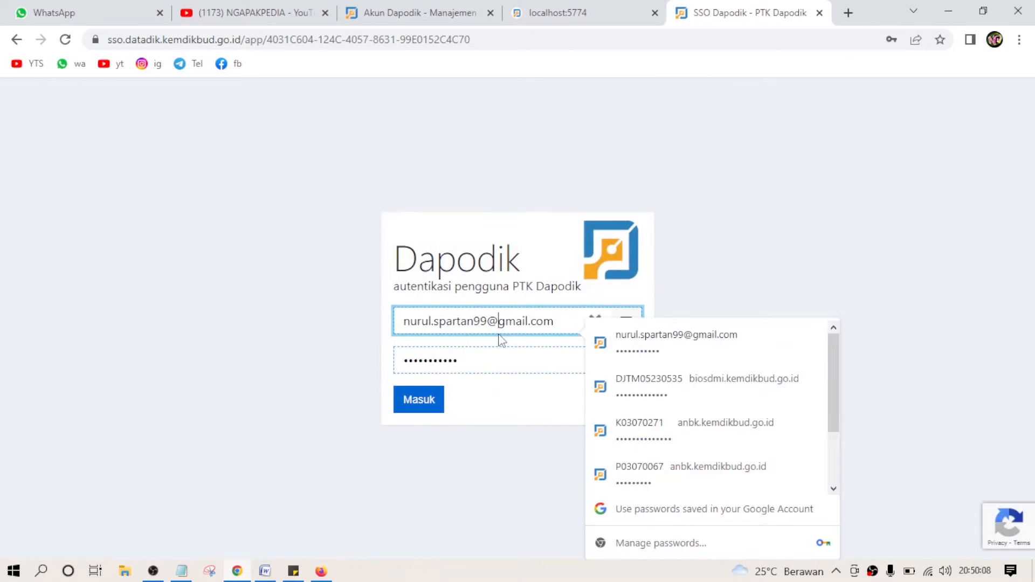
double_click(493, 356)
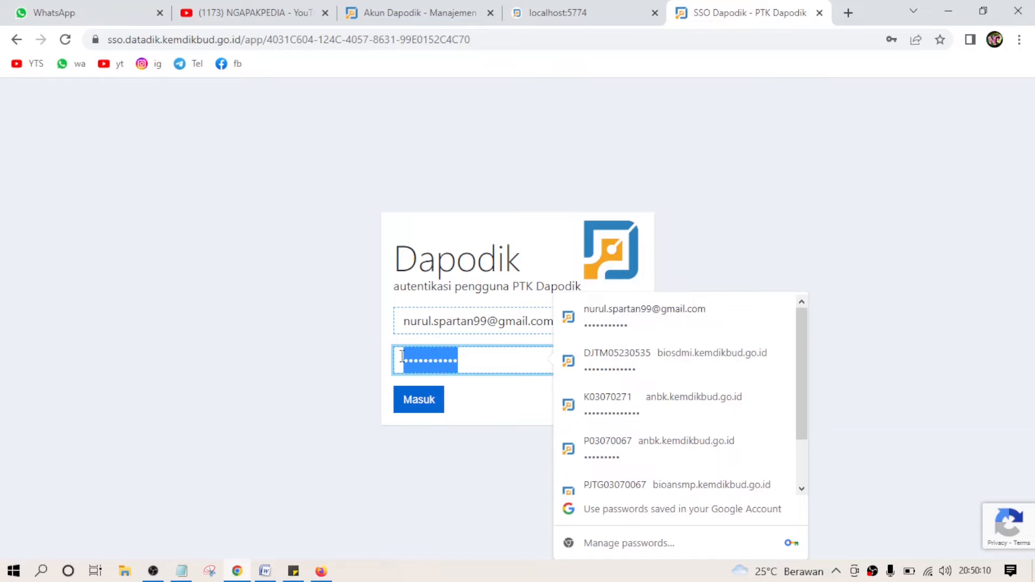
key("ctrl+v")
left_click(338, 363)
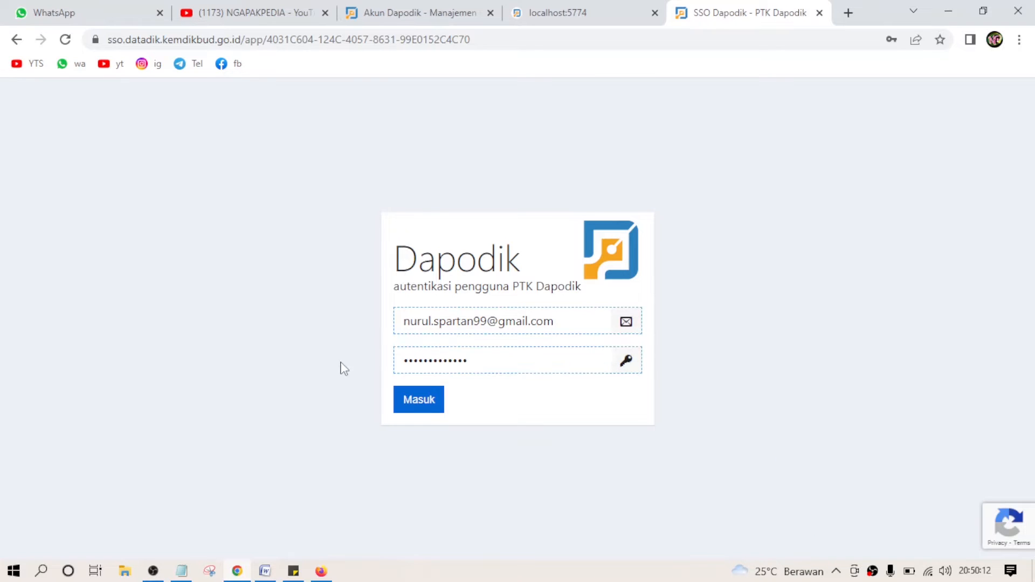
left_click(594, 361)
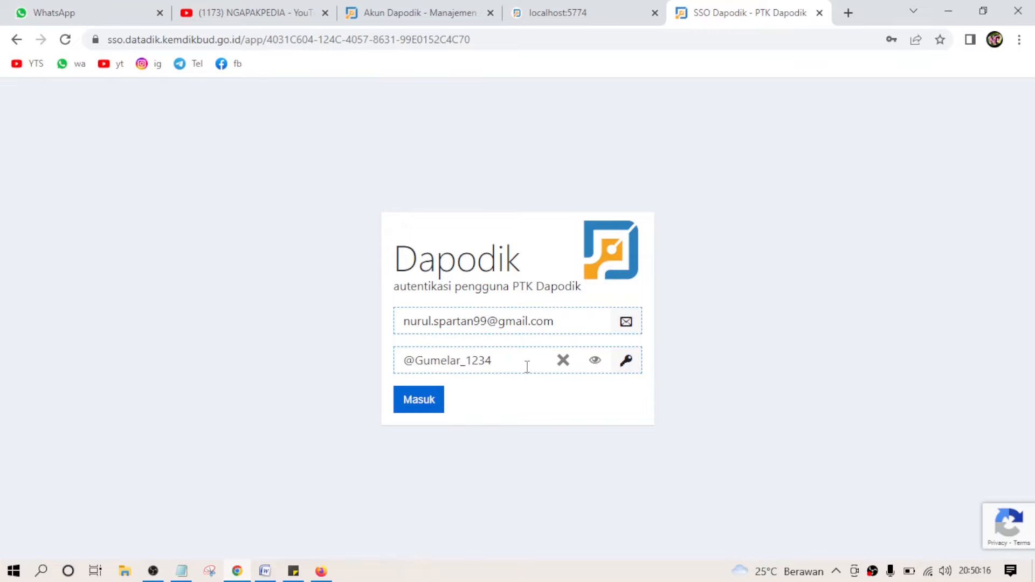
left_click(424, 407)
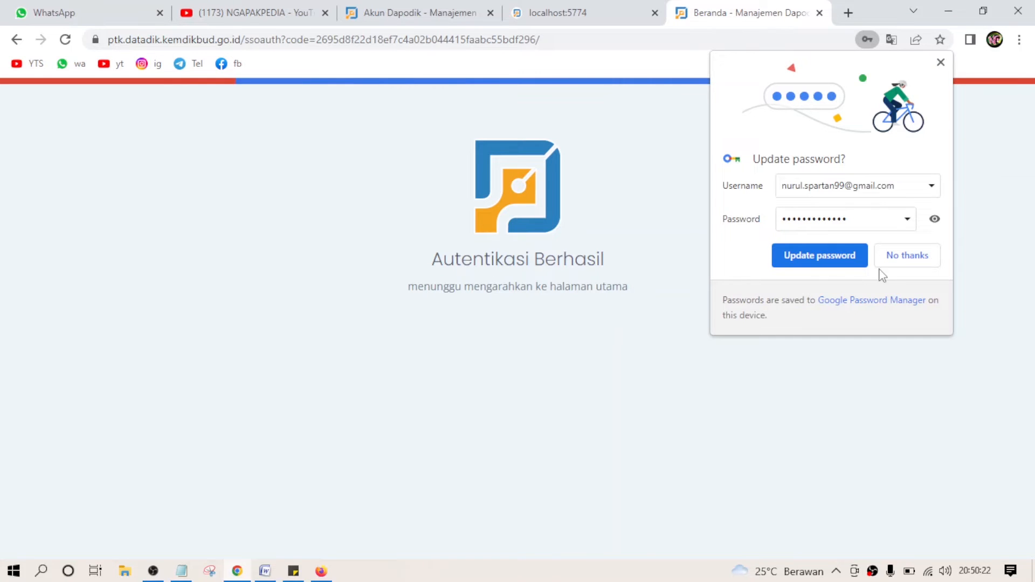
left_click(838, 261)
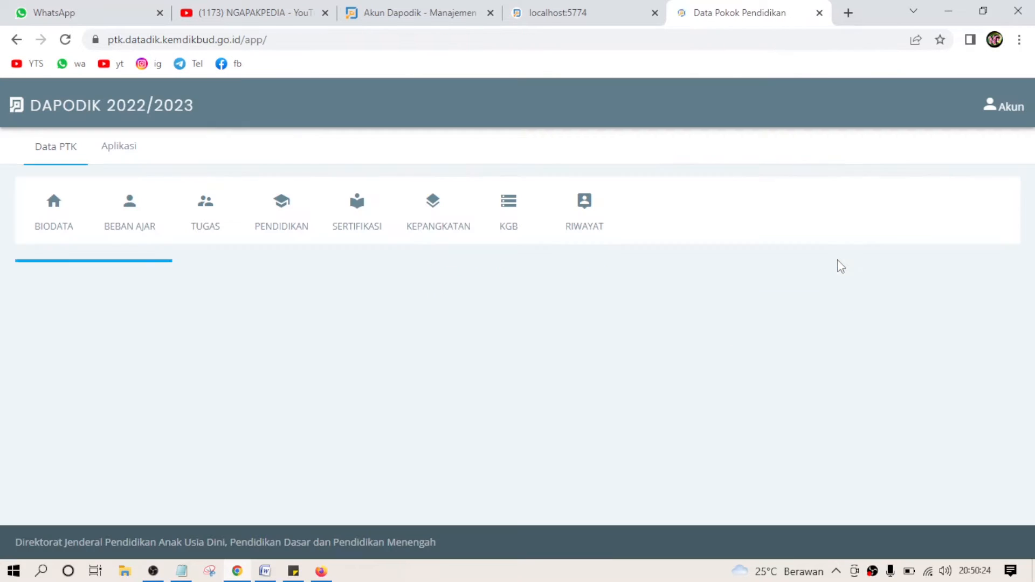
Step: Open the Biodata page, follow its Buka Info GTK link and look through the Info GTK page
left_click(54, 236)
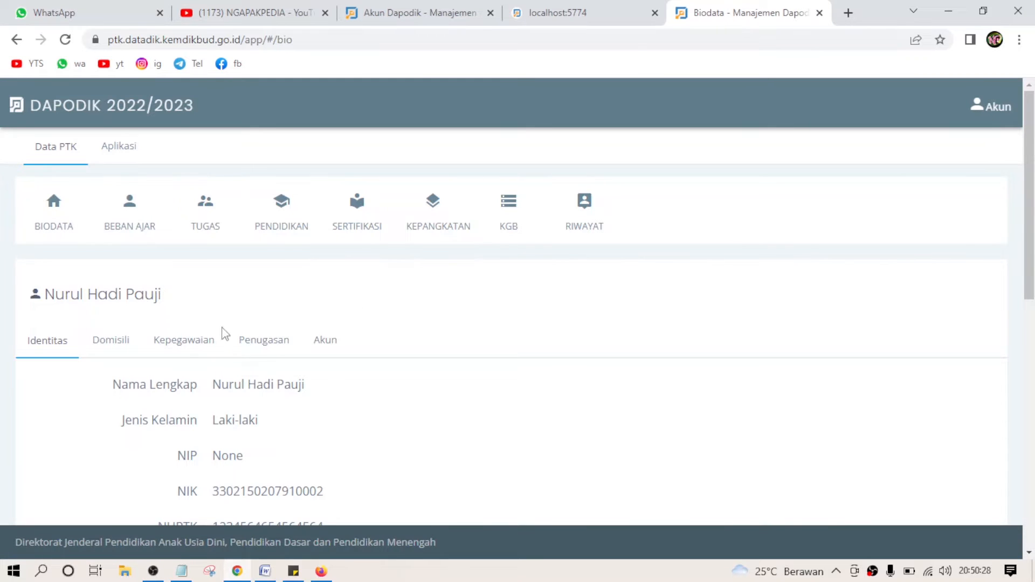
scroll(225, 333, "down", 10)
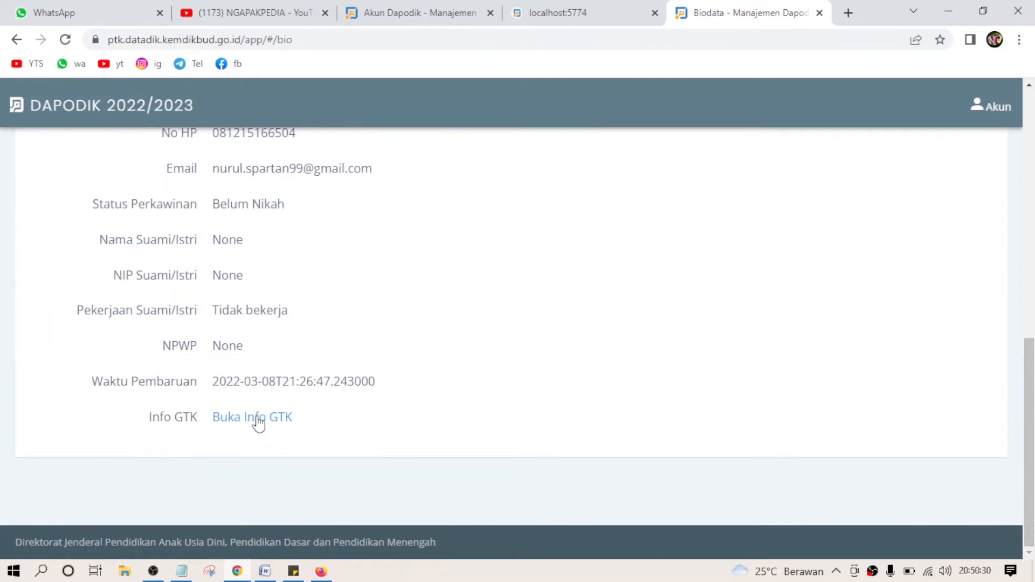
left_click(252, 418)
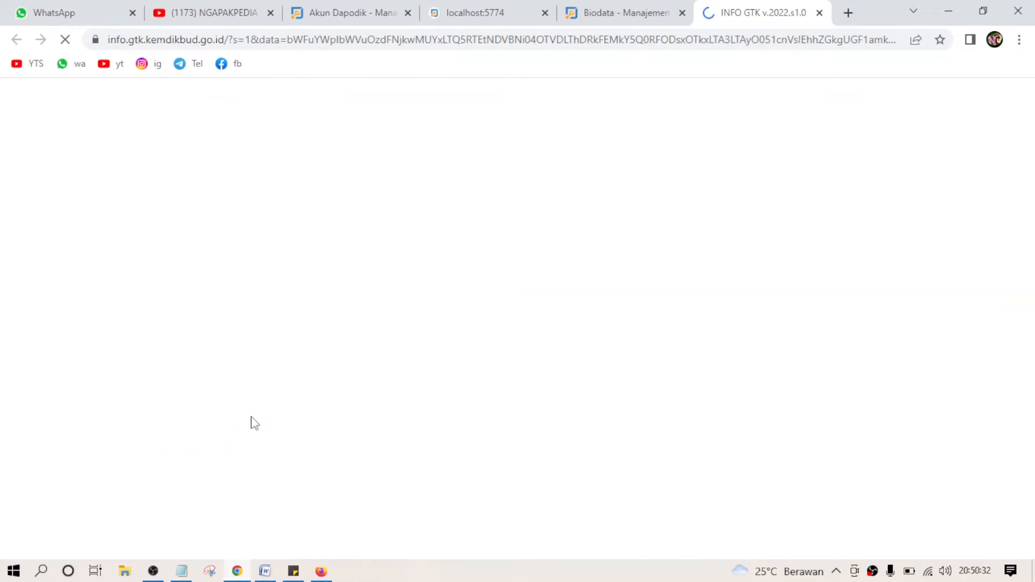
scroll(449, 300, "down", 3)
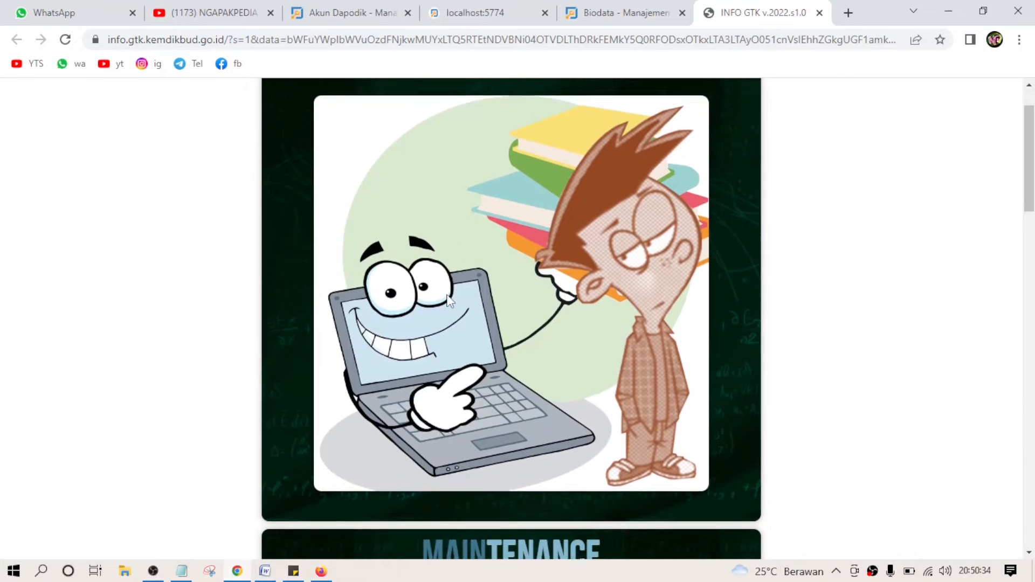
scroll(448, 300, "down", 7)
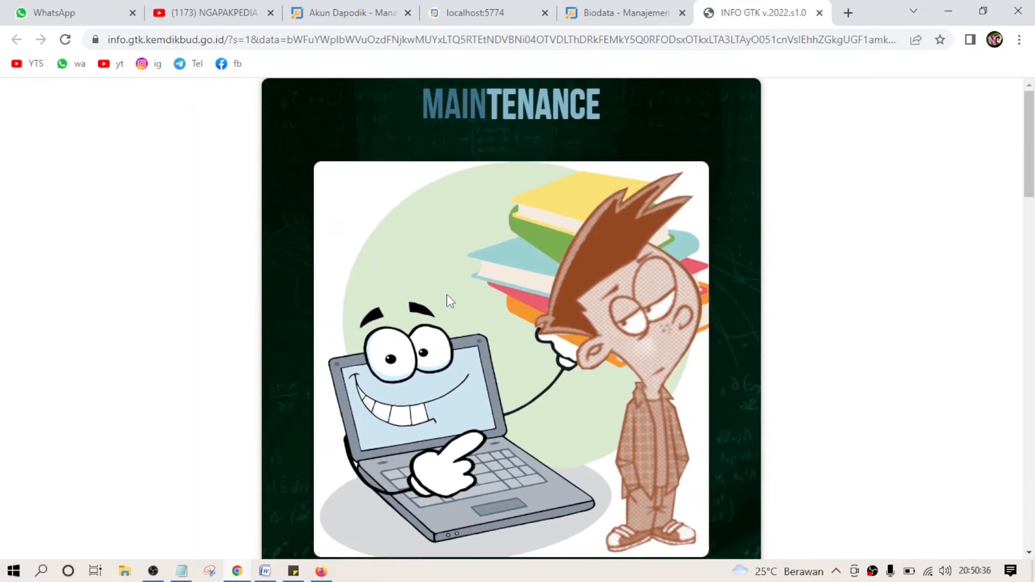
scroll(448, 300, "up", 4)
scroll(447, 296, "down", 1)
scroll(447, 294, "up", 15)
Step: Sign in to the local Dapodik application at localhost:5774 with the saved school account and choose the Operator Sekolah role
left_click(485, 16)
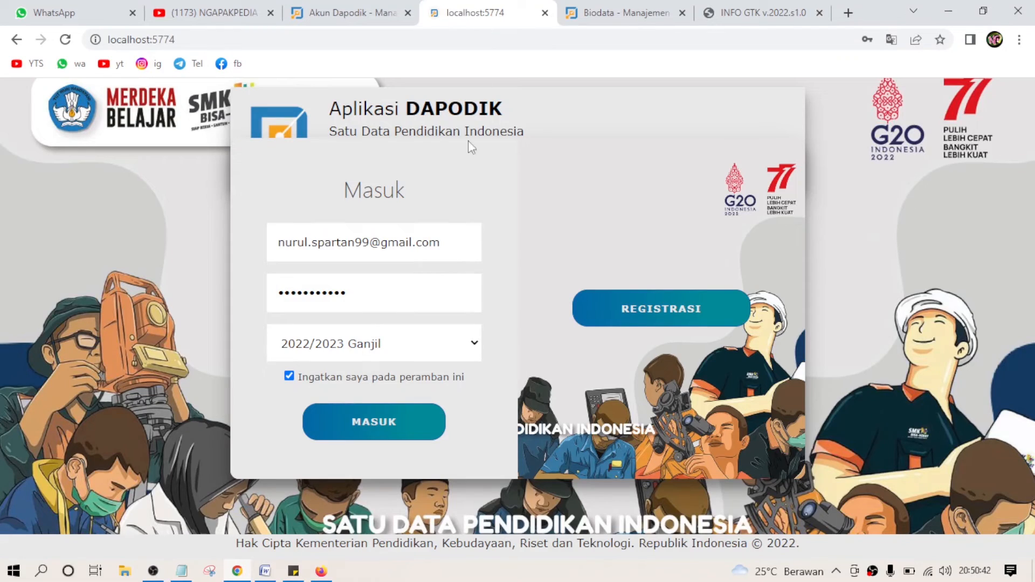
left_click(391, 258)
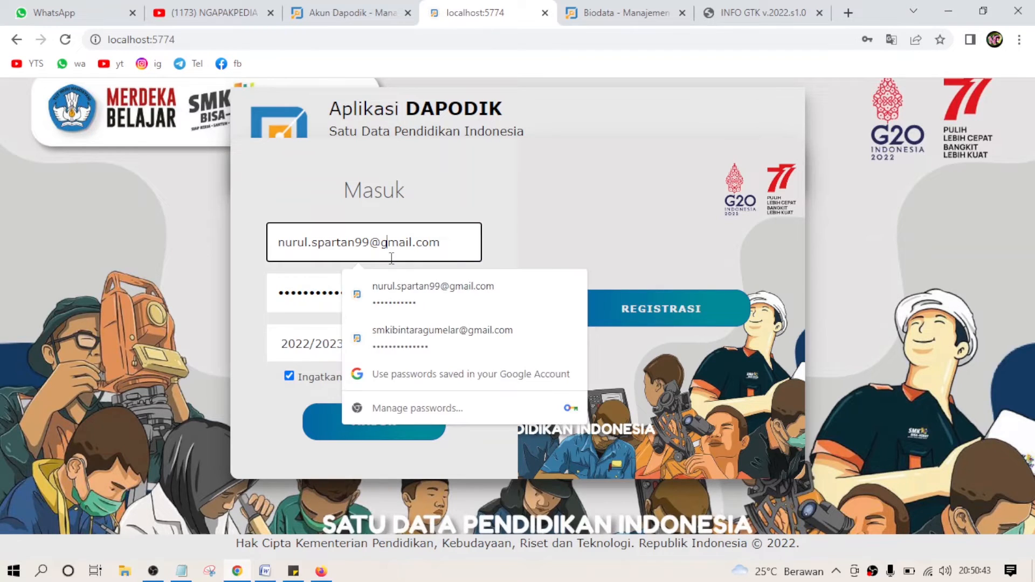
left_click(401, 338)
left_click(342, 422)
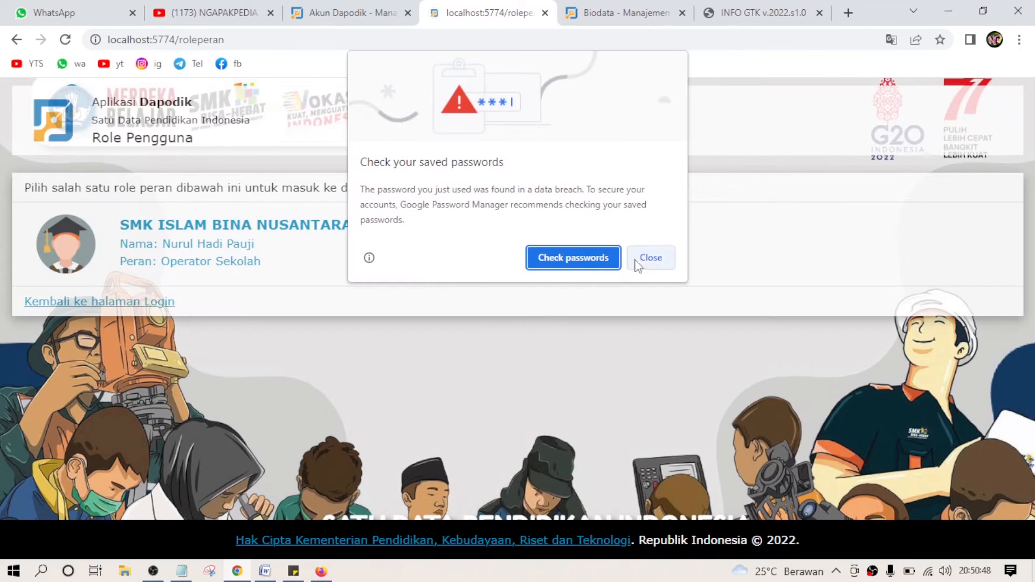
left_click(647, 261)
left_click(217, 258)
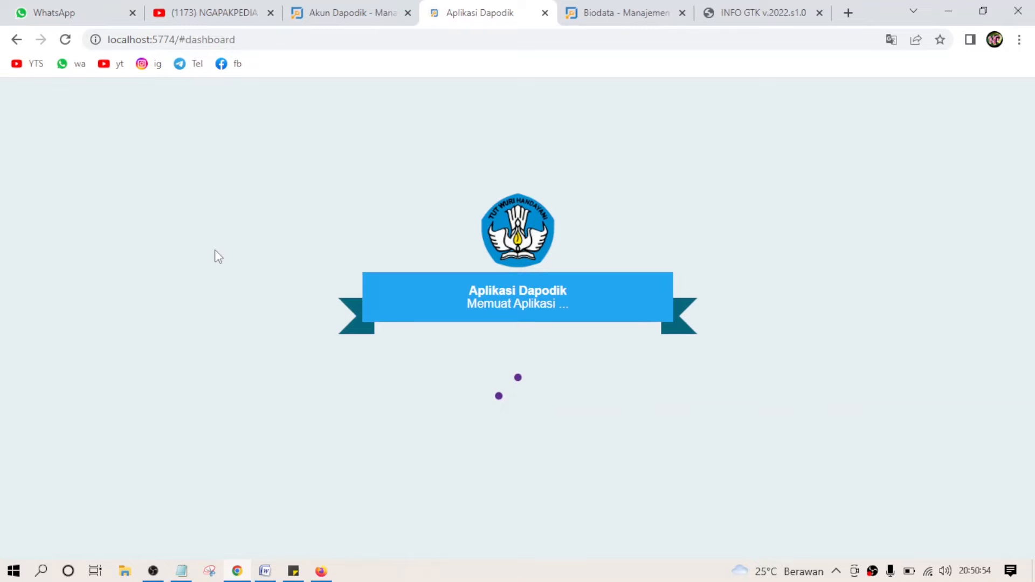
left_click(573, 18)
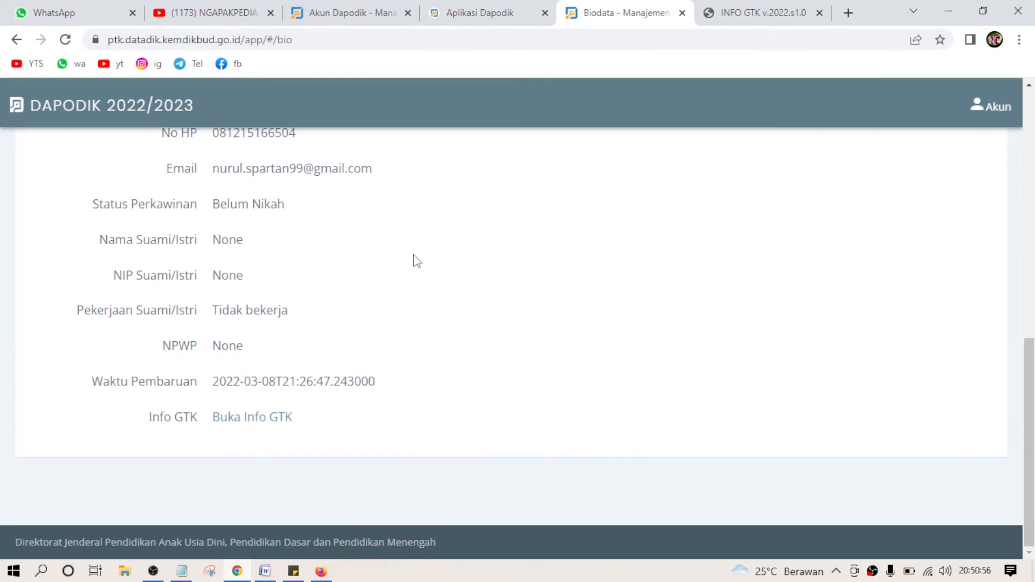
scroll(383, 240, "up", 5)
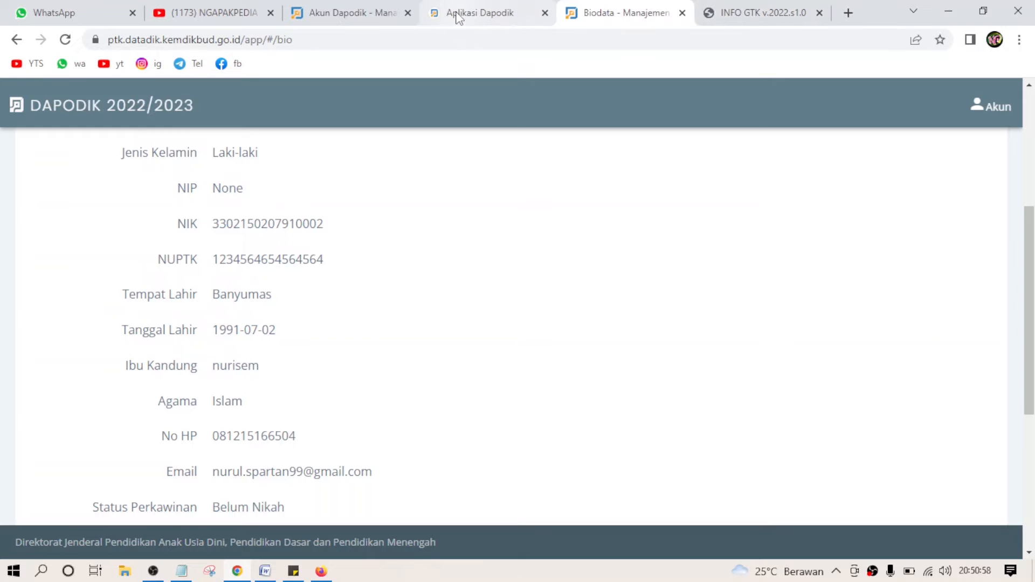
left_click(350, 13)
left_click(478, 17)
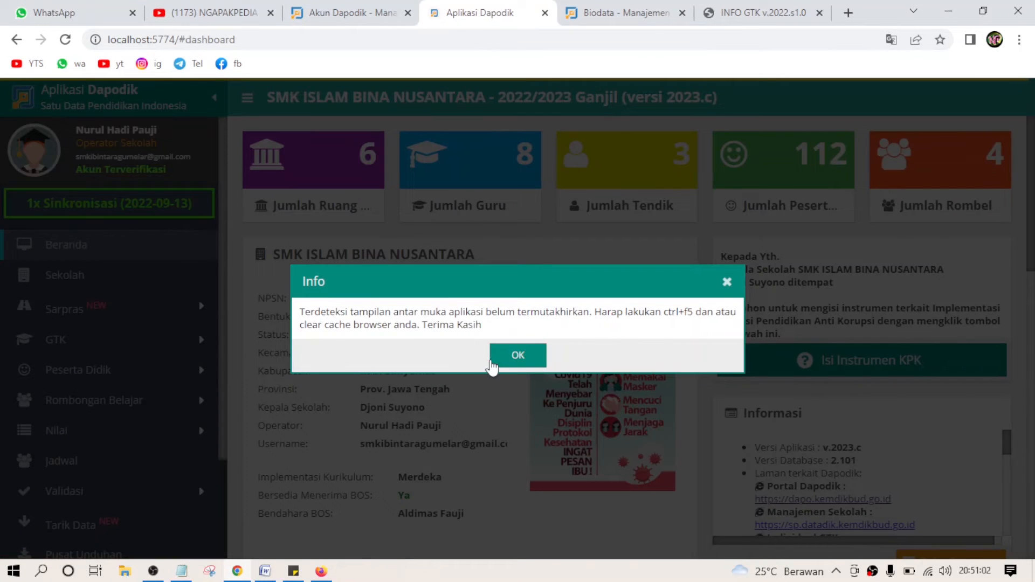
Step: Dismiss the interface update notice and open the Validasi page of the Dapodik application
left_click(493, 367)
scroll(87, 388, "down", 3)
left_click(84, 402)
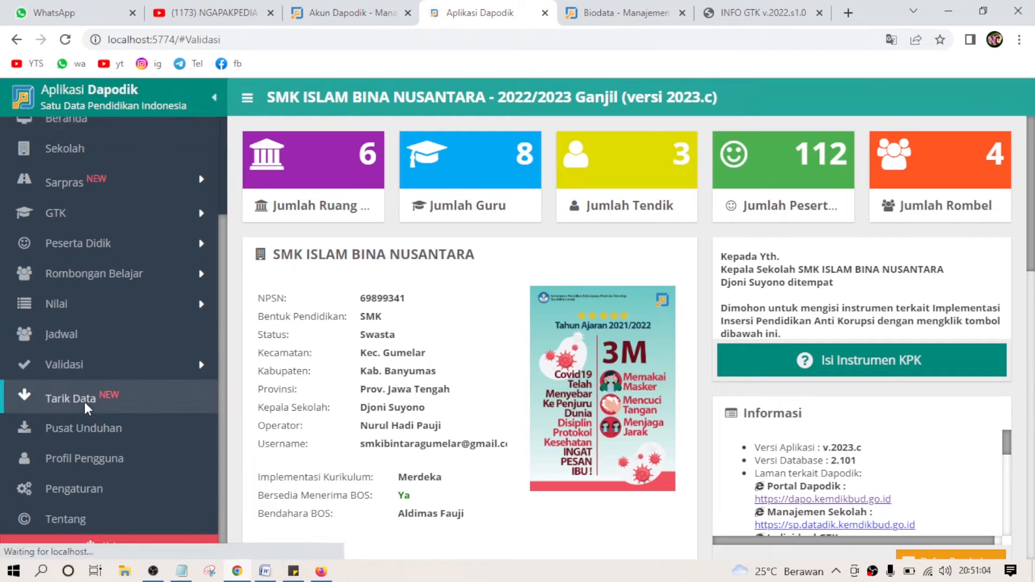
left_click(423, 349)
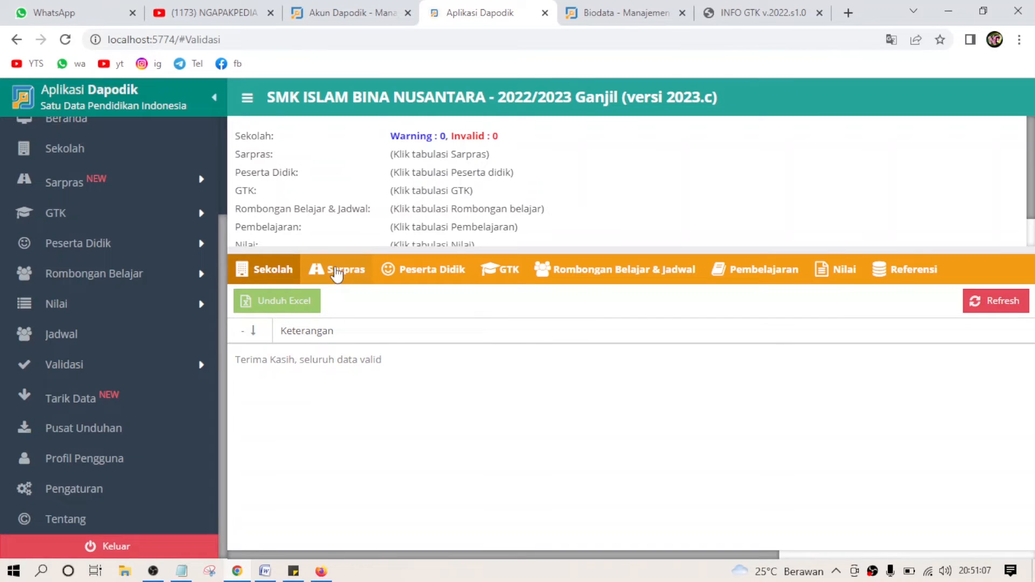
Step: Run the validation for Sarpras, Peserta Didik, GTK, Rombongan Belajar & Jadwal, Pembelajaran, Nilai and Referensi
left_click(337, 270)
left_click(419, 271)
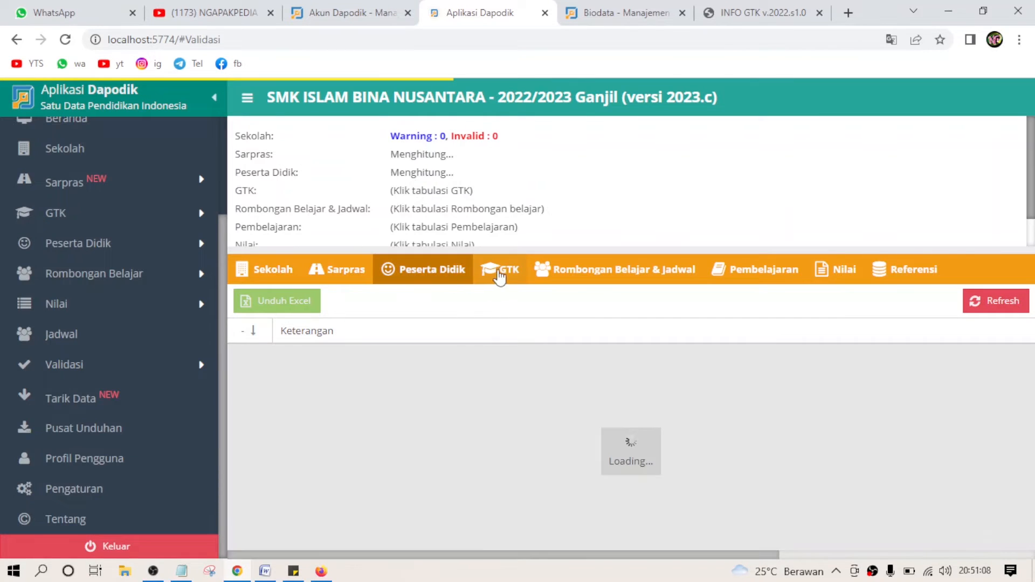
left_click(500, 272)
left_click(614, 270)
left_click(757, 269)
left_click(837, 270)
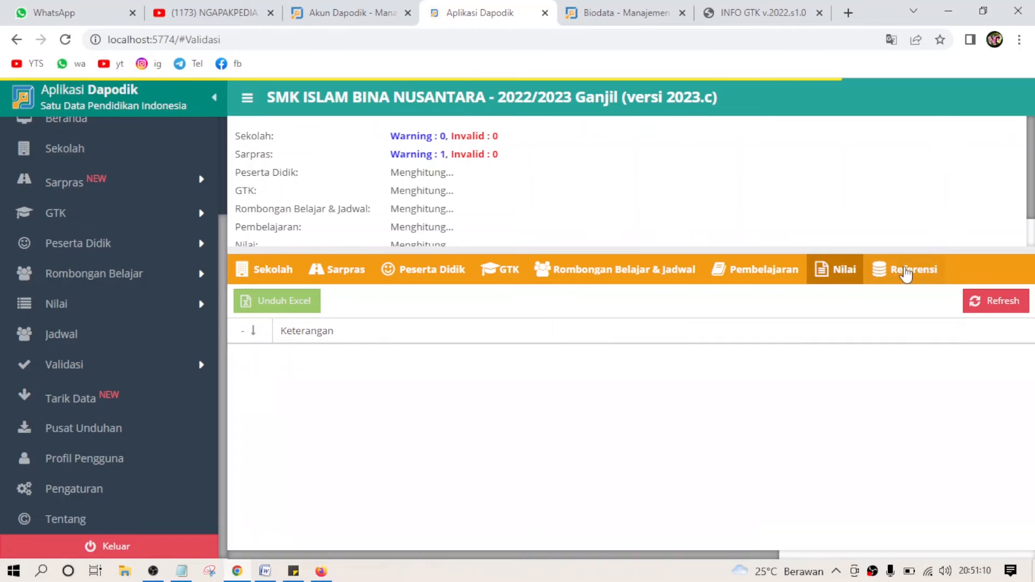
left_click(905, 273)
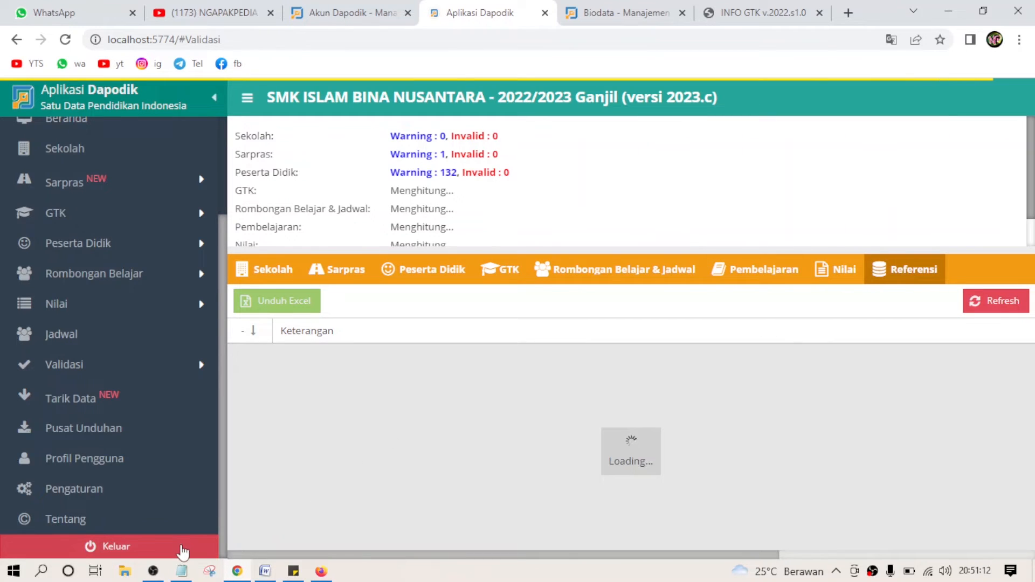
left_click(155, 573)
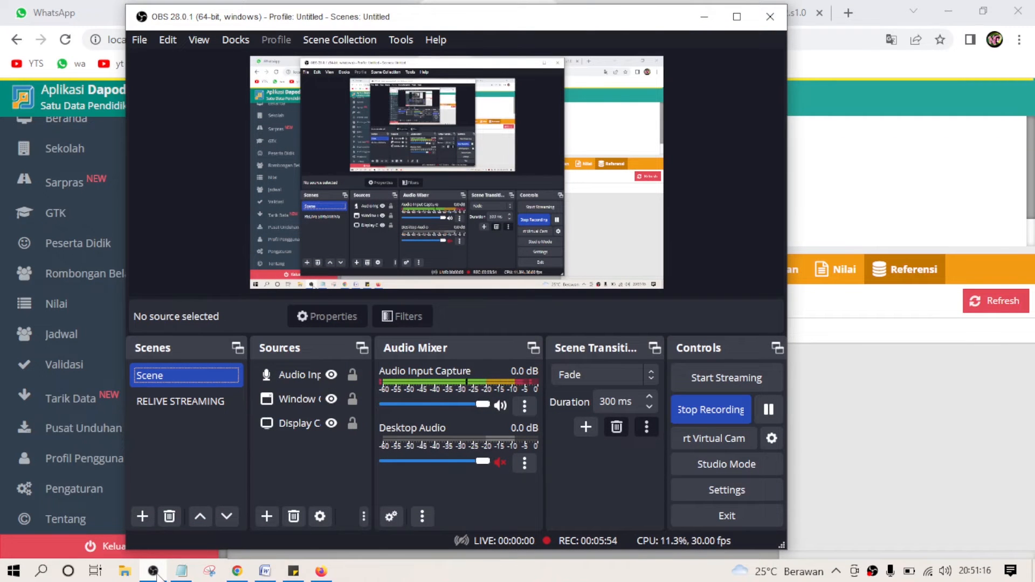
left_click(704, 17)
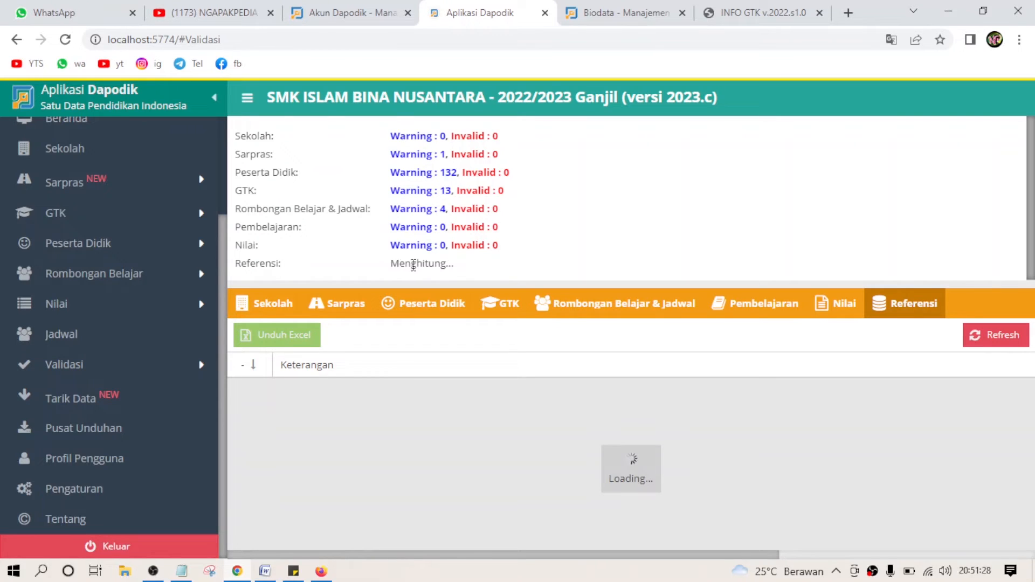
Step: Examine the warning and invalid counts of the validation categories on the Validasi page
left_click_drag(400, 265, 453, 264)
left_click(532, 250)
double_click(506, 172)
left_click_drag(493, 227, 504, 249)
left_click(506, 251)
Step: Open Tarik Data, agree to continue past the information notice and start the synchronization with the server
left_click(108, 403)
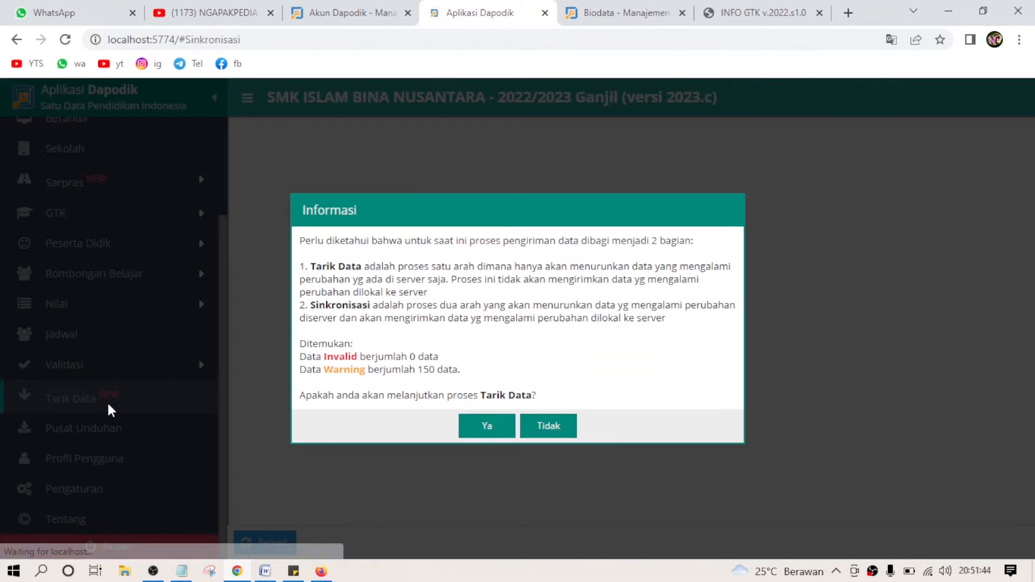
left_click(485, 425)
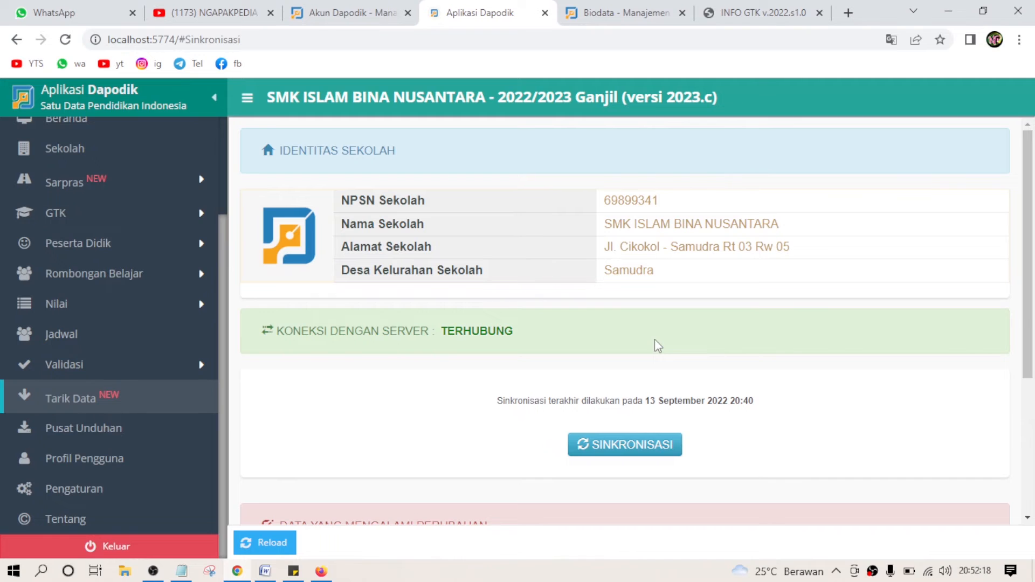
left_click(626, 440)
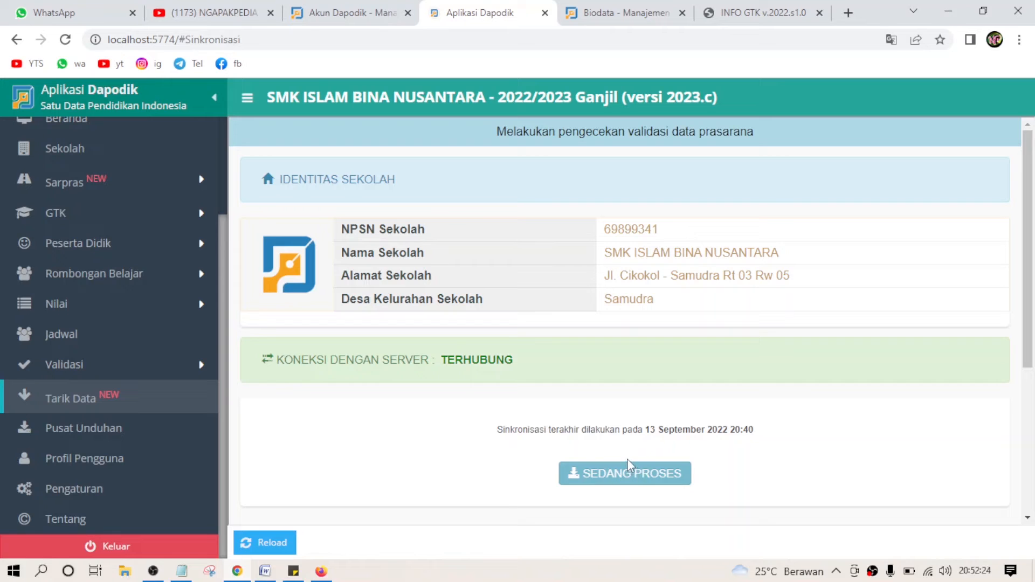
scroll(627, 458, "down", 1)
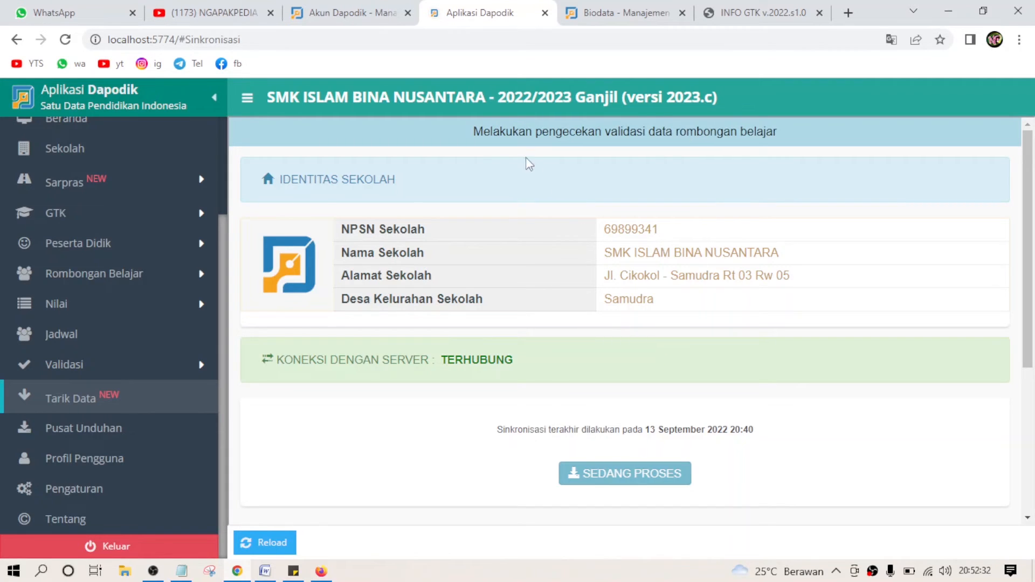
left_click(156, 574)
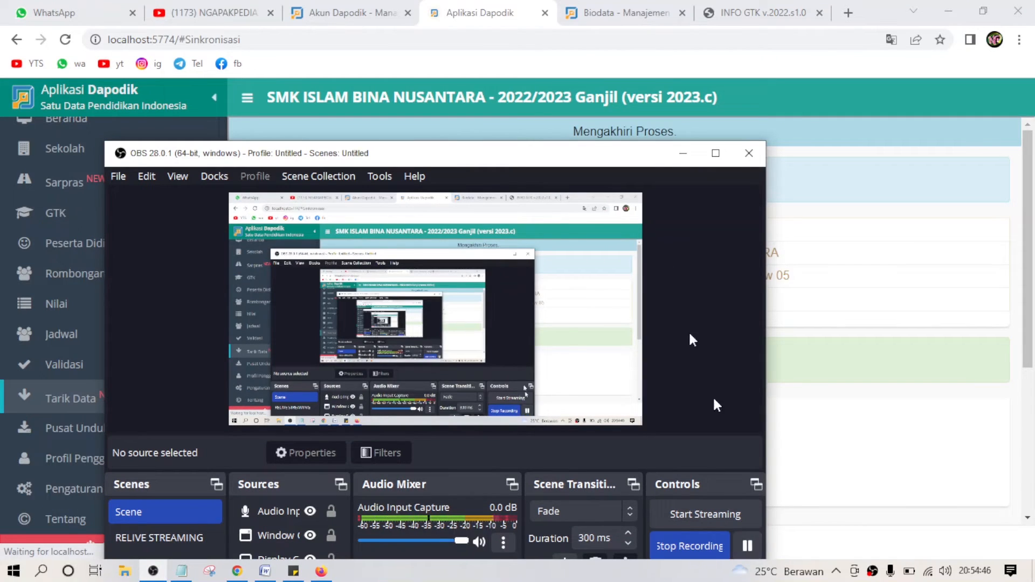
left_click(682, 153)
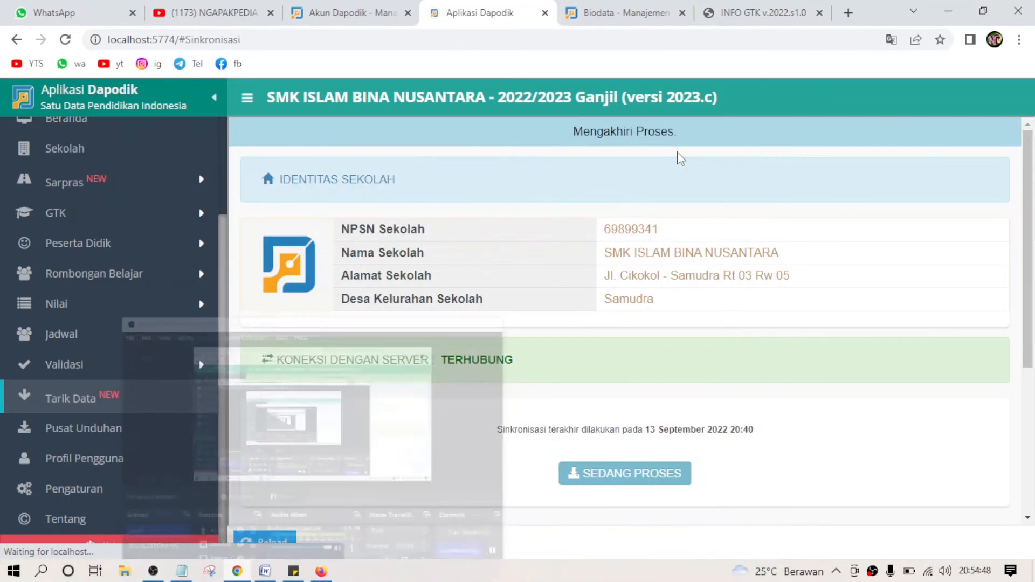
Step: Check the synchronization's progress message, the system clock and the list of changed data
left_click_drag(582, 131, 686, 134)
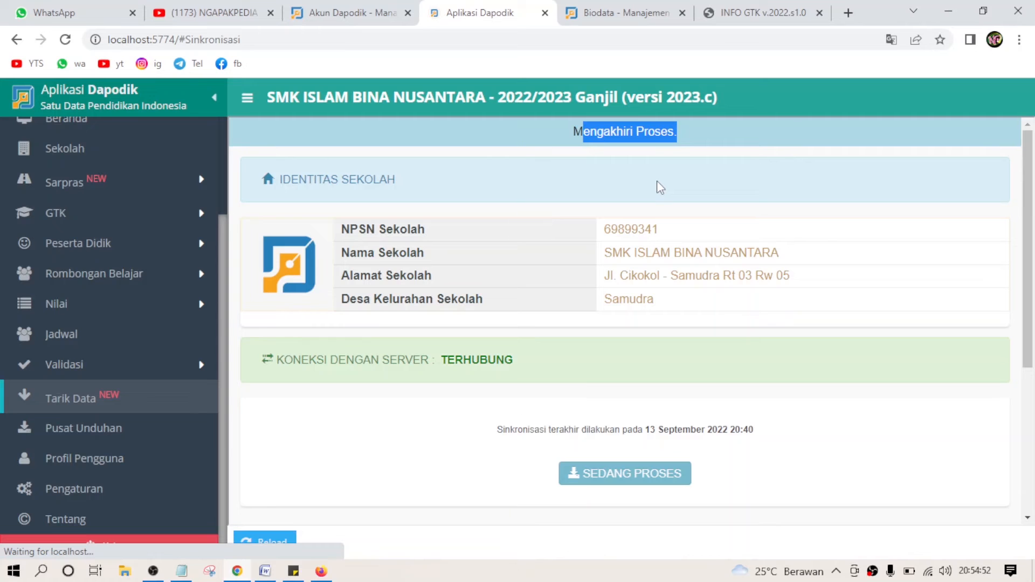
left_click(976, 573)
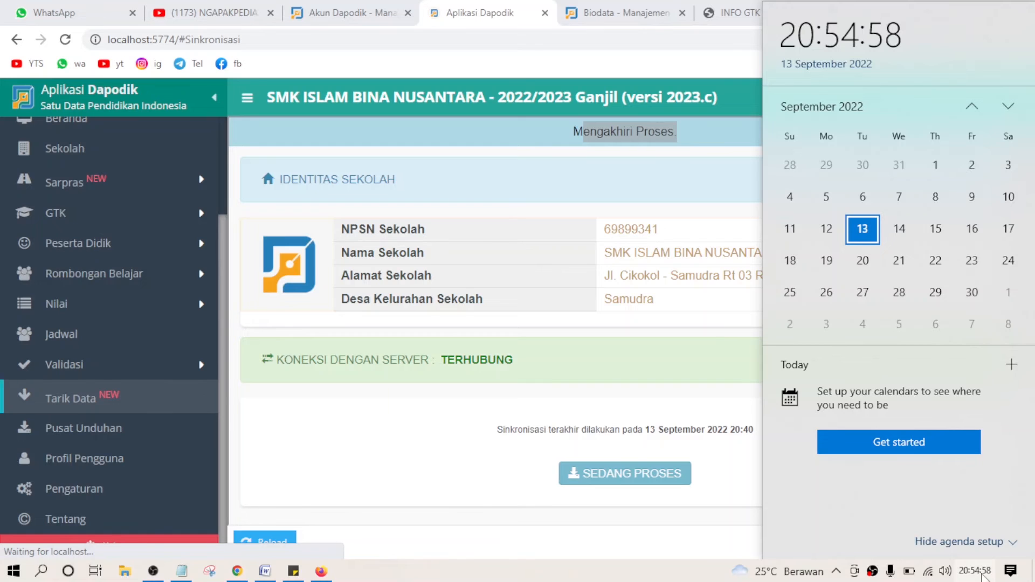
left_click(611, 151)
left_click_drag(568, 132, 694, 144)
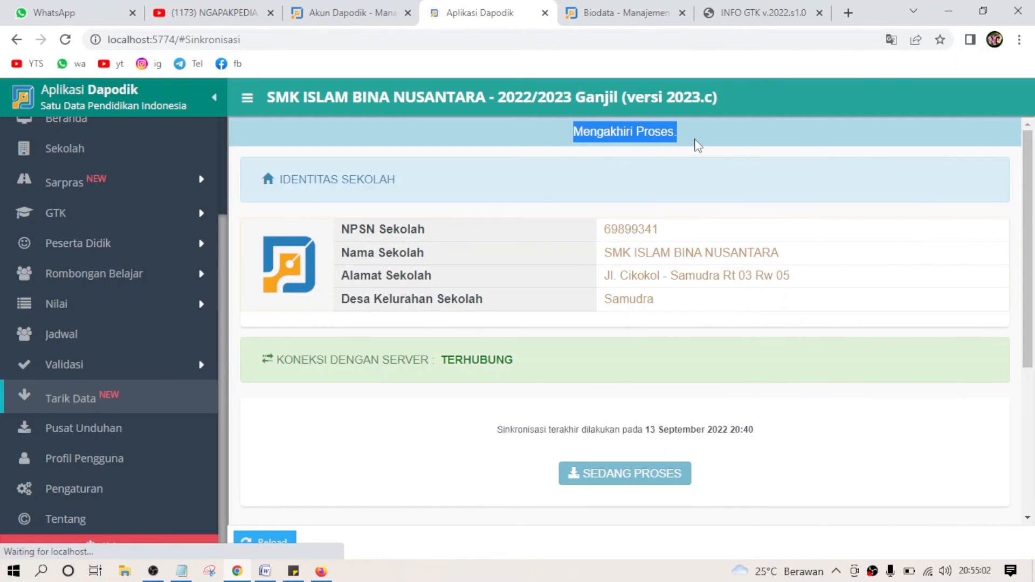
scroll(596, 274, "down", 5)
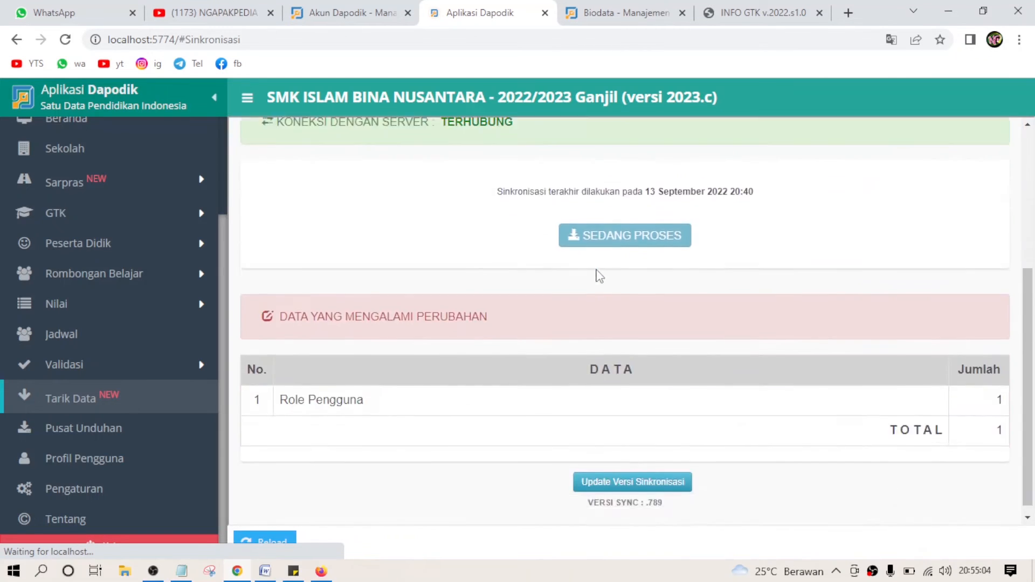
scroll(597, 276, "up", 5)
left_click(597, 180)
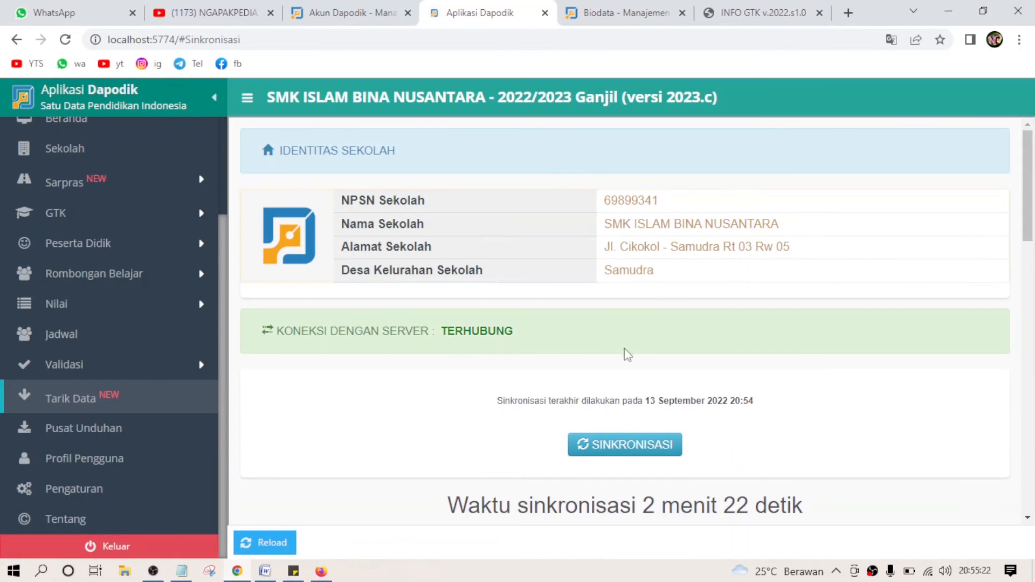
Step: Read the completed synchronization's result message, including the time it took
scroll(629, 360, "down", 1)
scroll(629, 360, "down", 5)
scroll(629, 360, "up", 3)
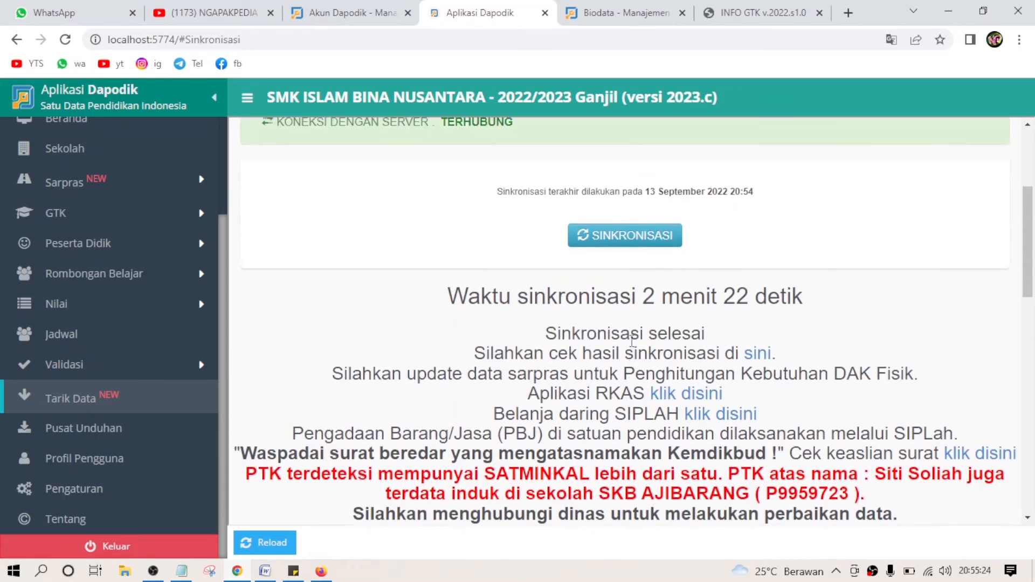
left_click_drag(535, 365, 755, 364)
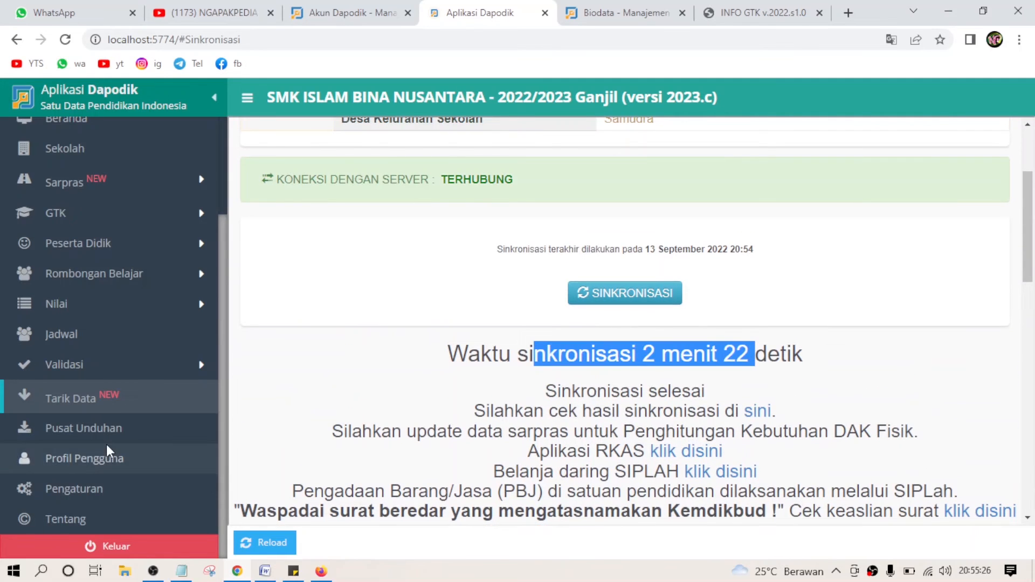
Step: Log out of the school account, select the saved PTK account on the login page and clear its filled-in password
left_click(123, 547)
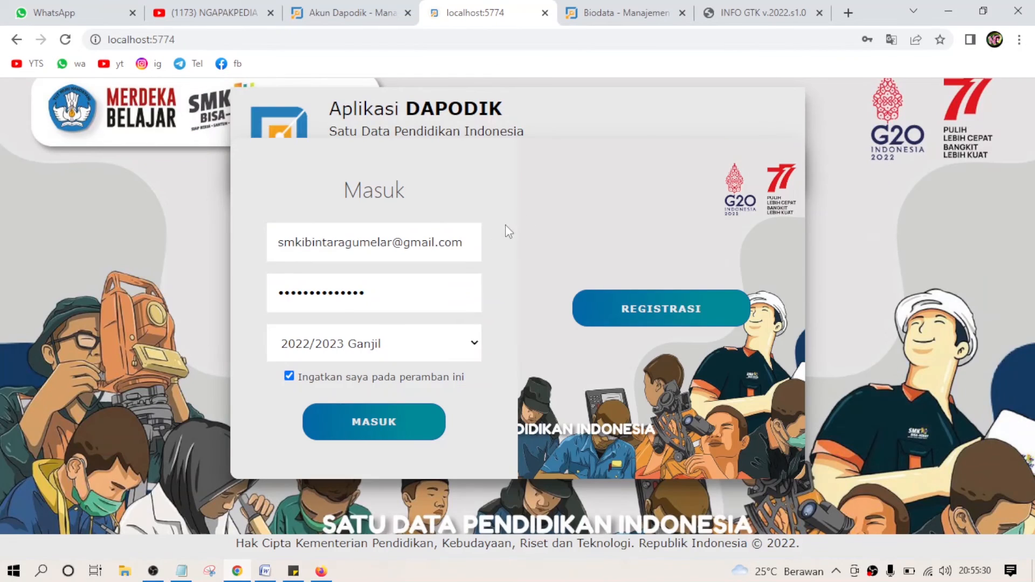
left_click(471, 244)
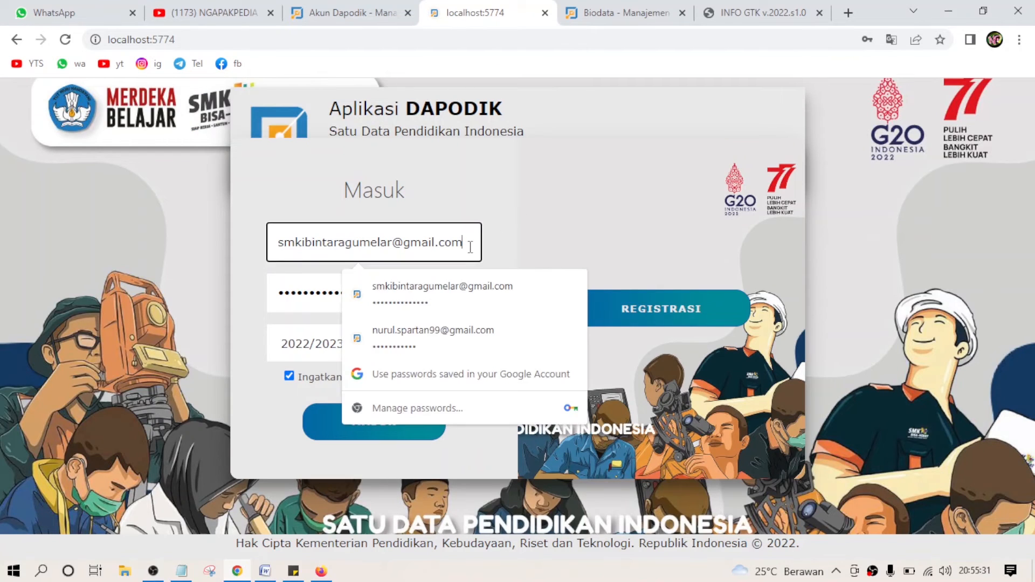
left_click(433, 342)
left_click_drag(406, 293, 259, 302)
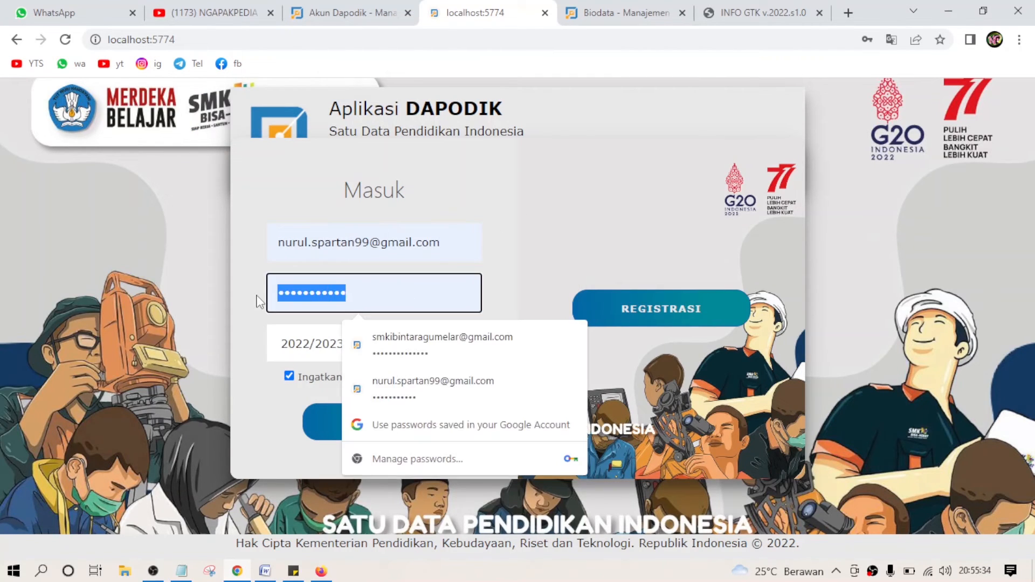
key("BackSpace")
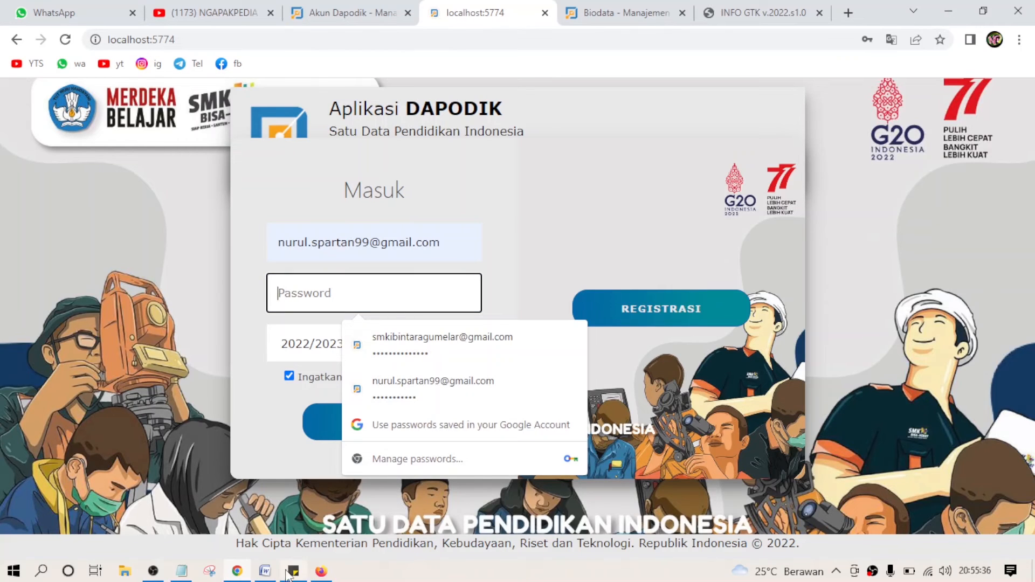
Step: Sign in to the PTK account with the new password noted in the Word document and update the browser's saved password
left_click(265, 571)
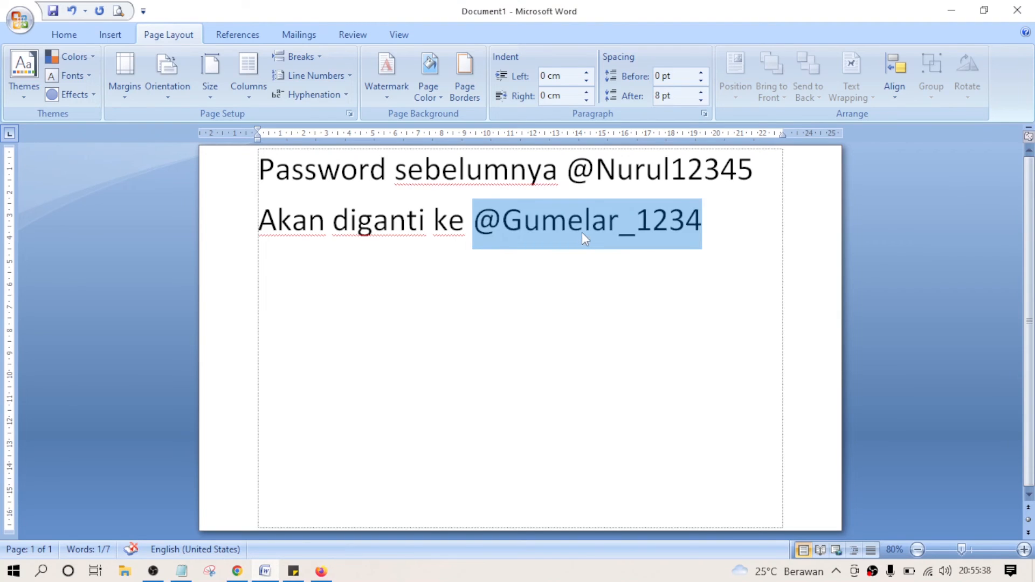
left_click(236, 572)
left_click(333, 292)
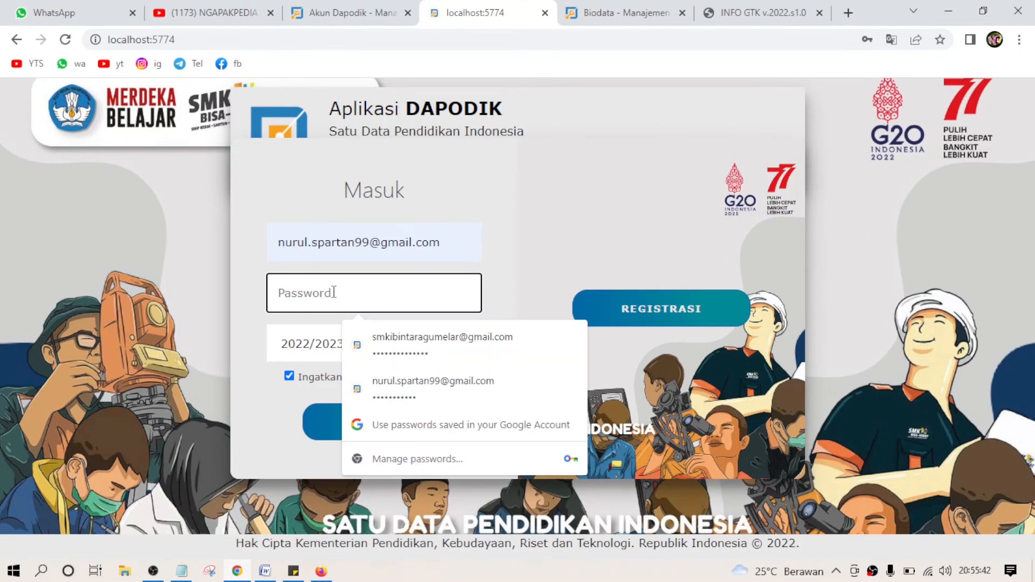
key("ctrl+v")
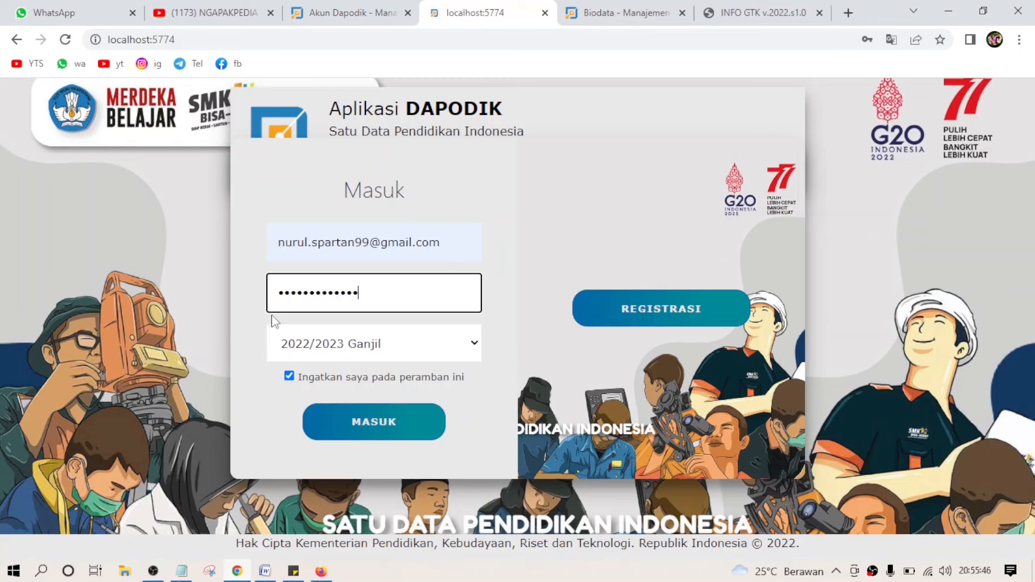
left_click(256, 322)
left_click(379, 422)
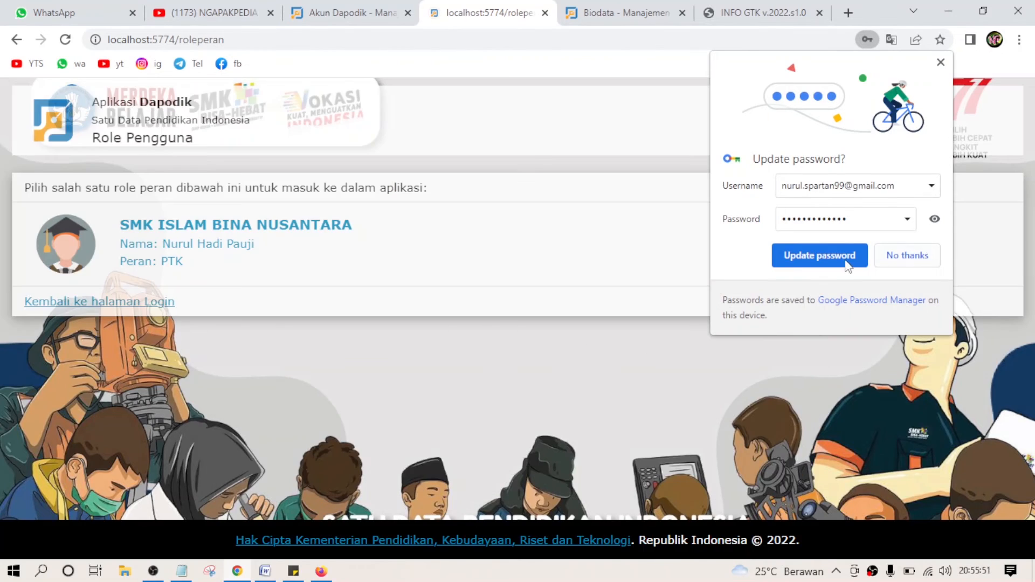
left_click(838, 261)
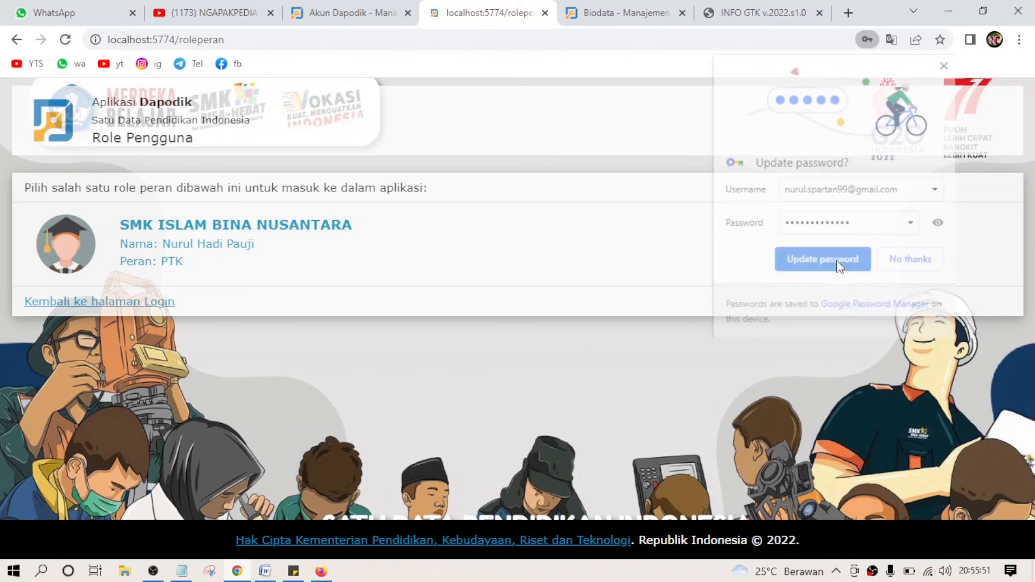
Step: Enter the Dapodik application with the PTK role and dismiss the interface update notice
left_click(227, 245)
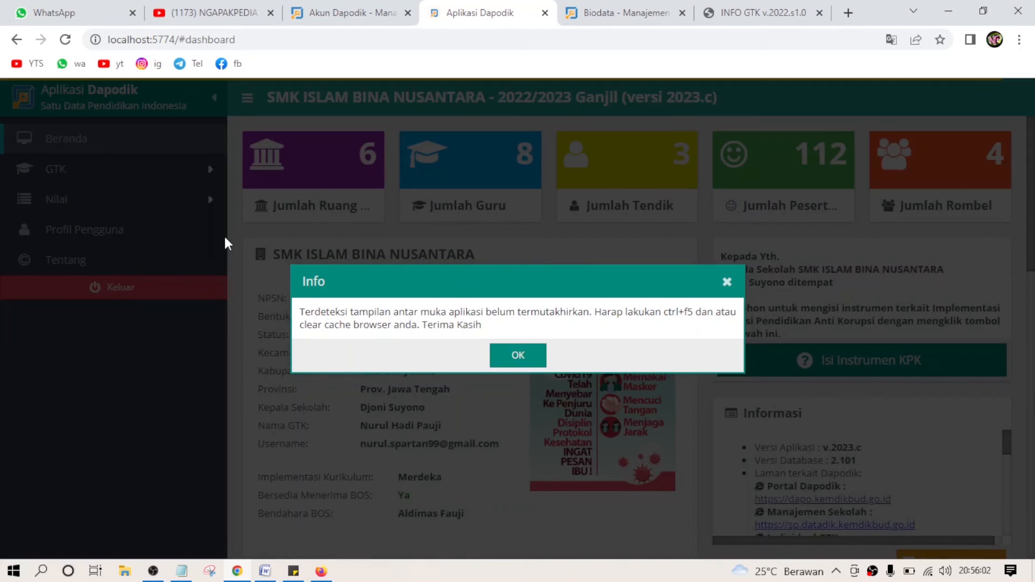
left_click(516, 360)
left_click(836, 509)
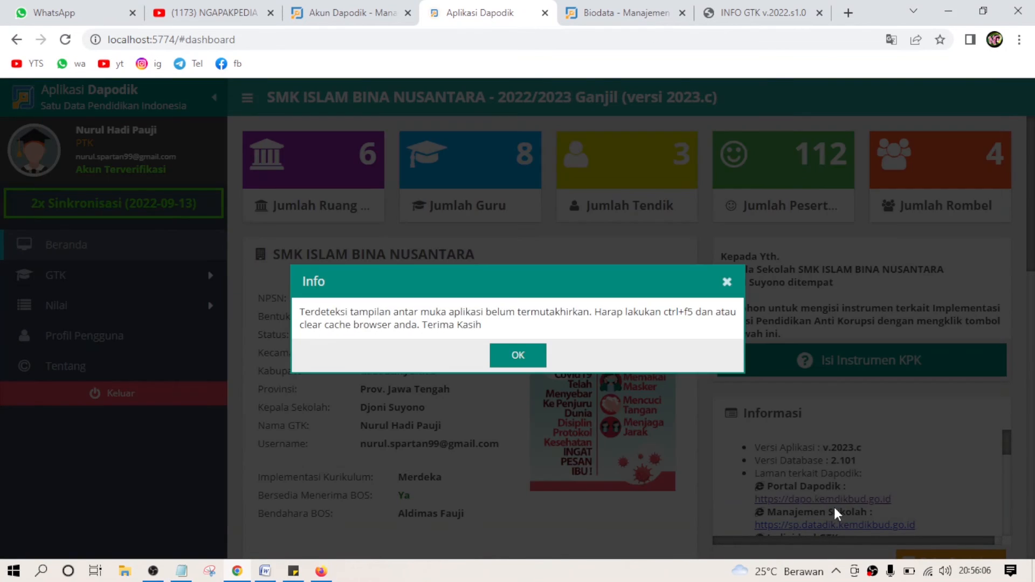
left_click(518, 357)
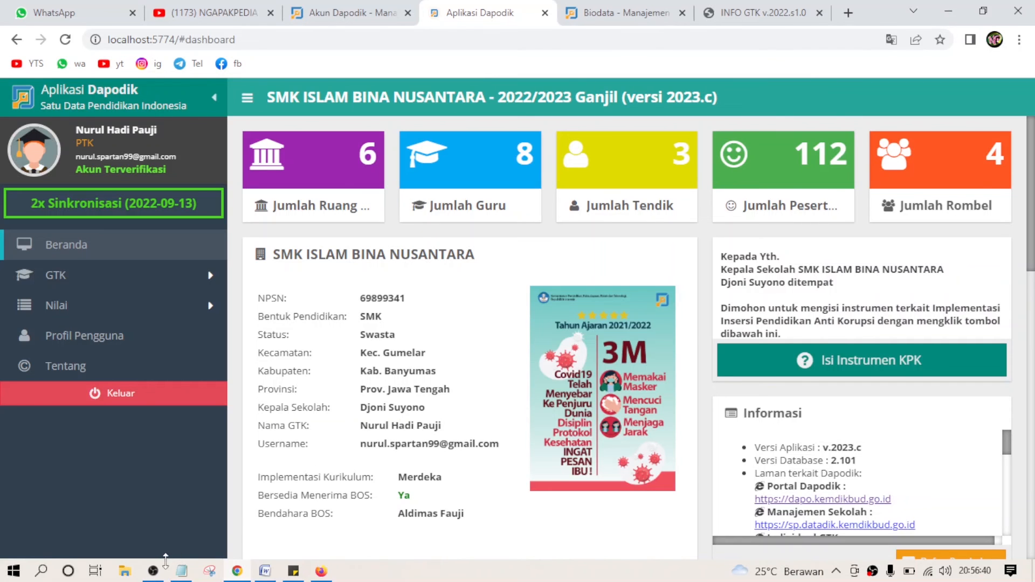
left_click(158, 574)
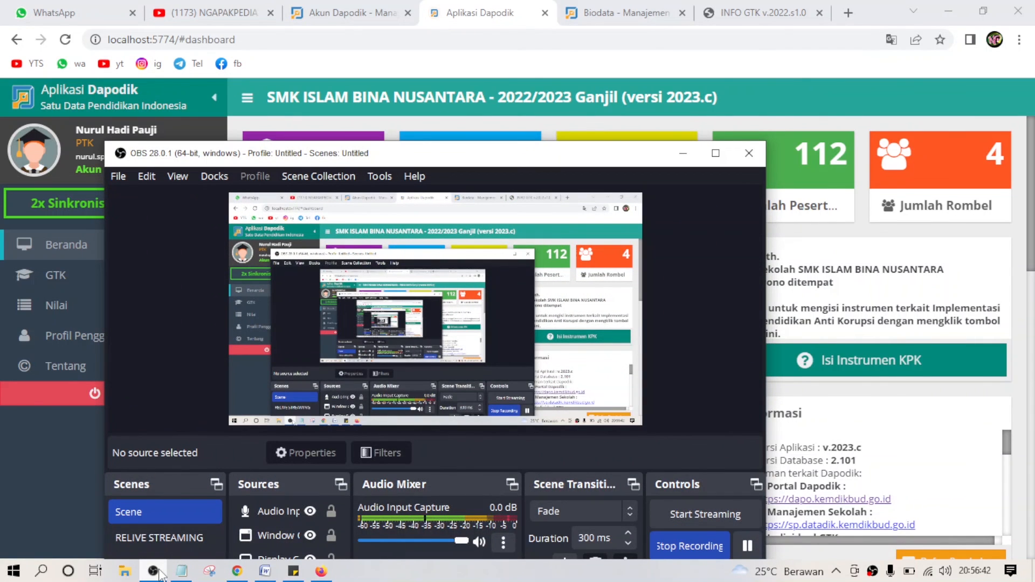
left_click_drag(464, 159, 499, 53)
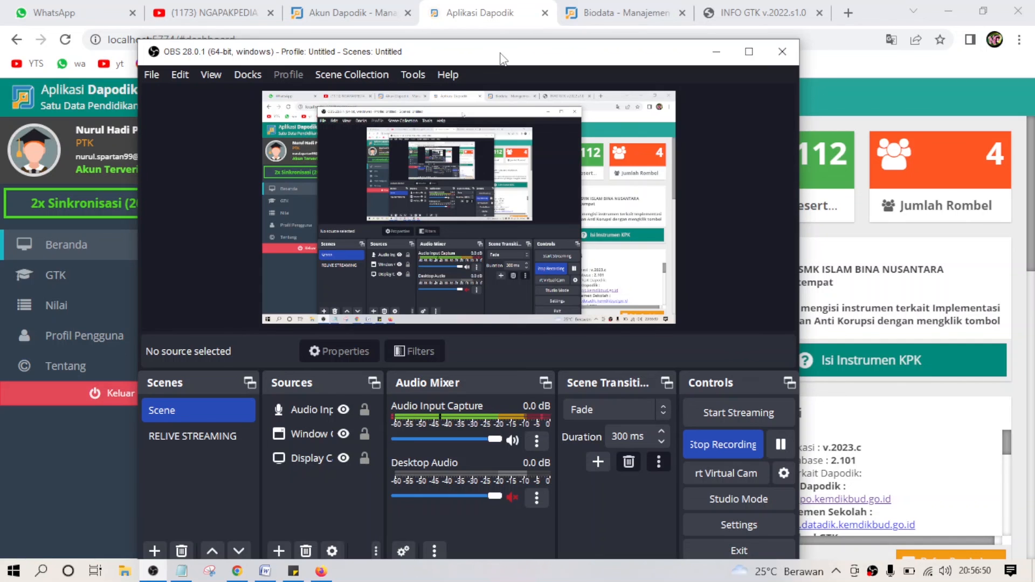
left_click_drag(501, 57, 508, 26)
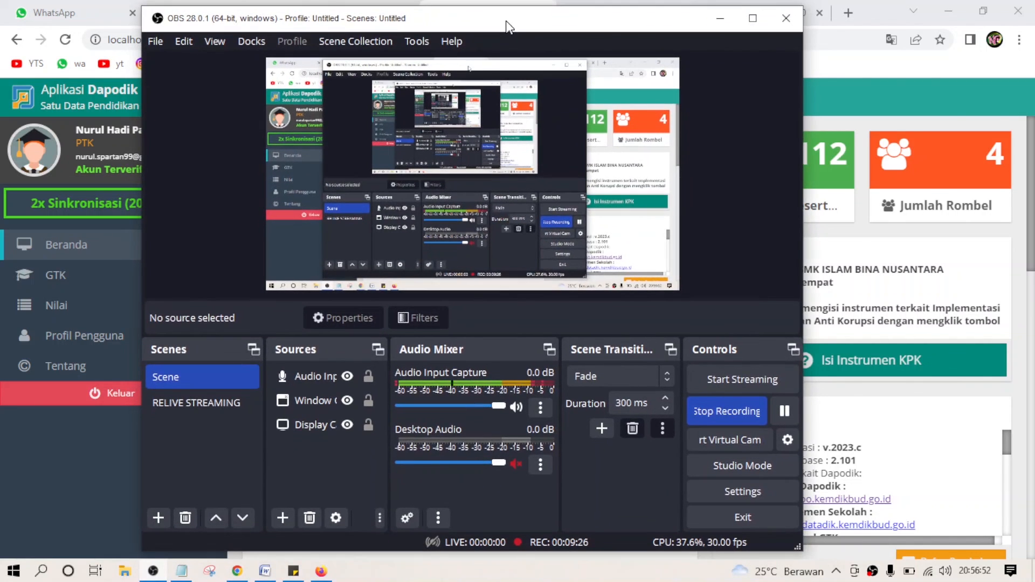